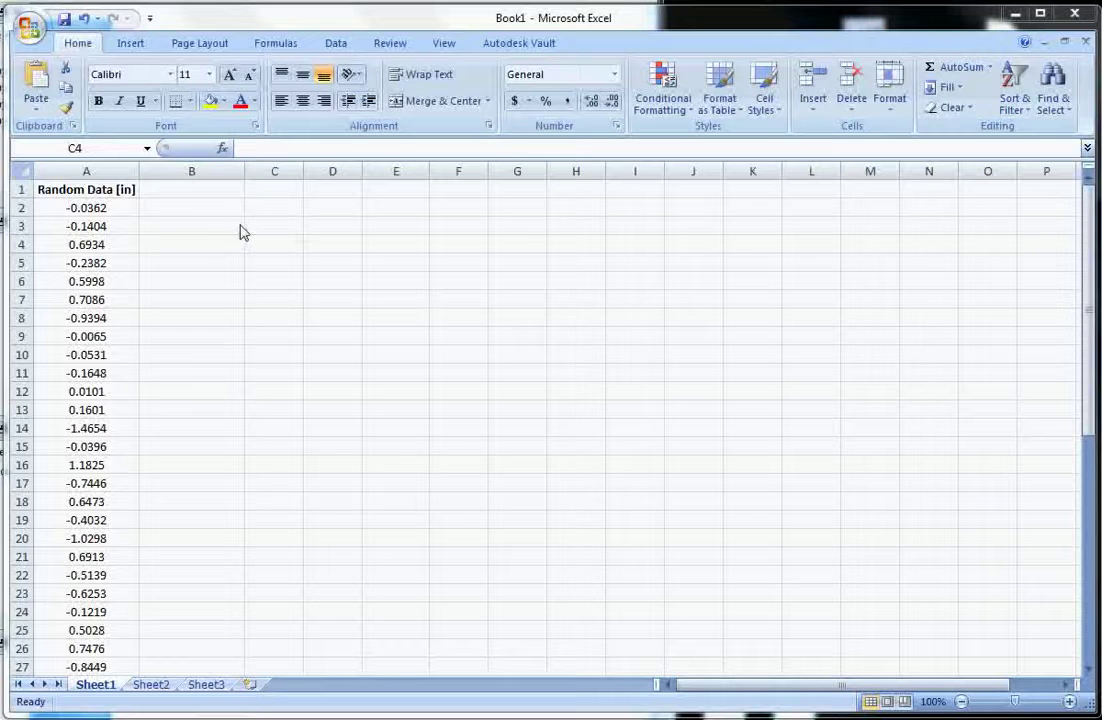
Step: Copy the Random Data [in] column from A into column B
left_click(113, 171)
key("ctrl+c")
left_click(172, 191)
key("ctrl+v")
key("Escape")
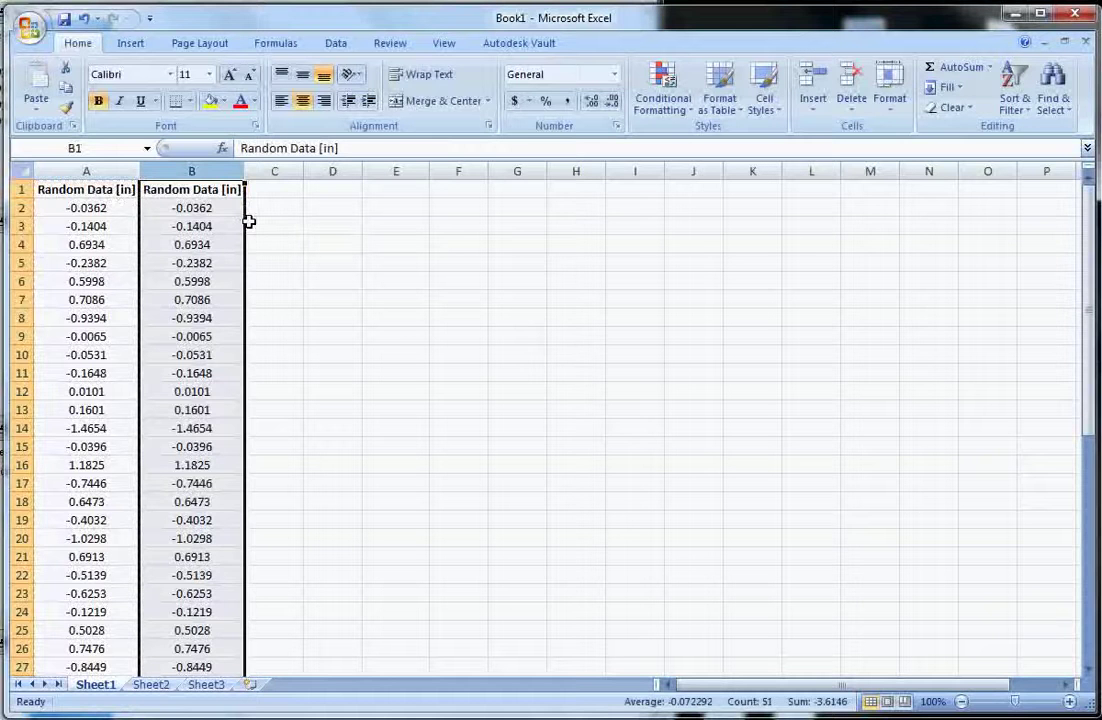
left_click(256, 208)
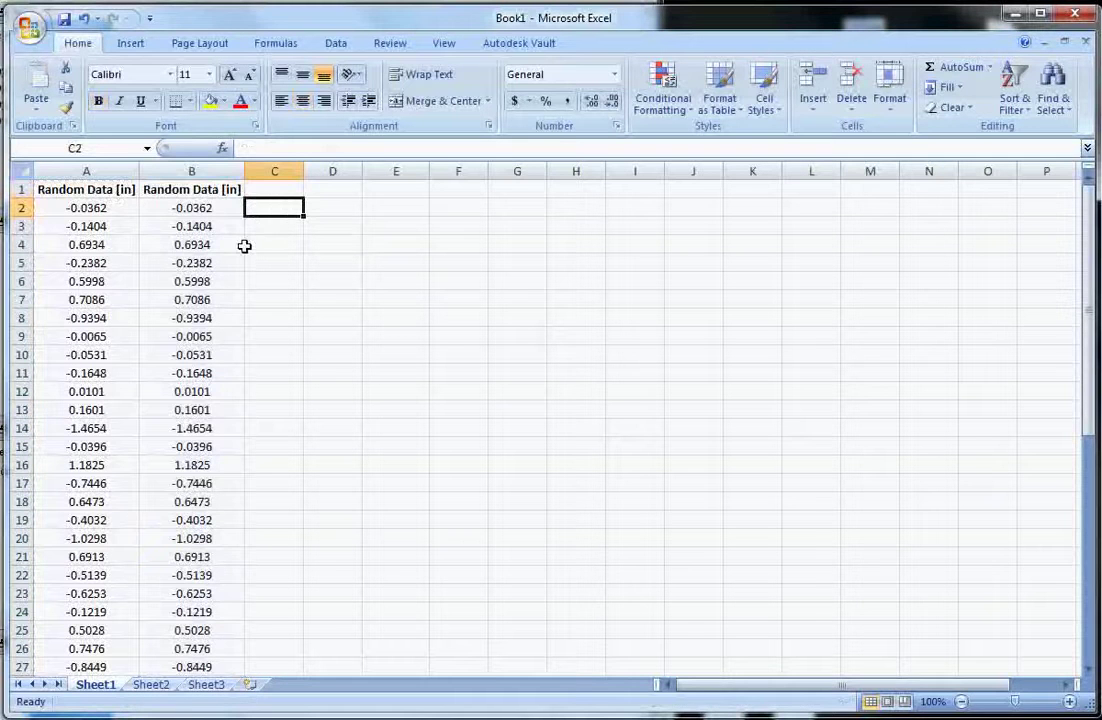
Step: Sort only column B's copied values from smallest to largest
left_click(203, 189)
key("ctrl+shift+Down")
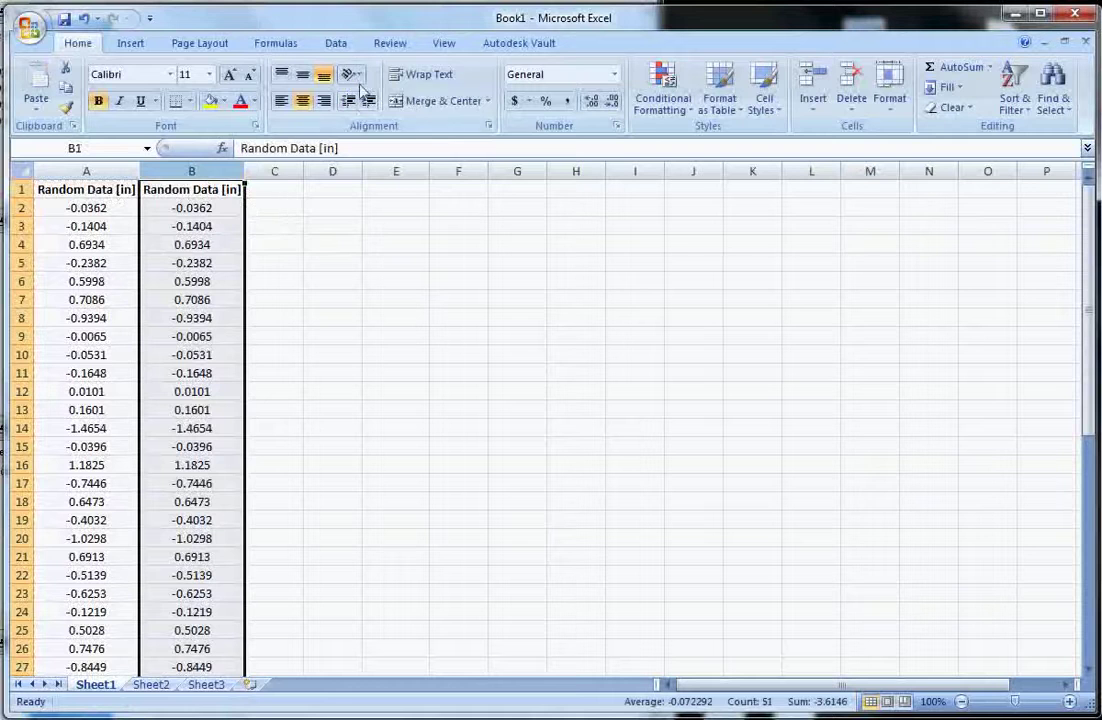
left_click(335, 43)
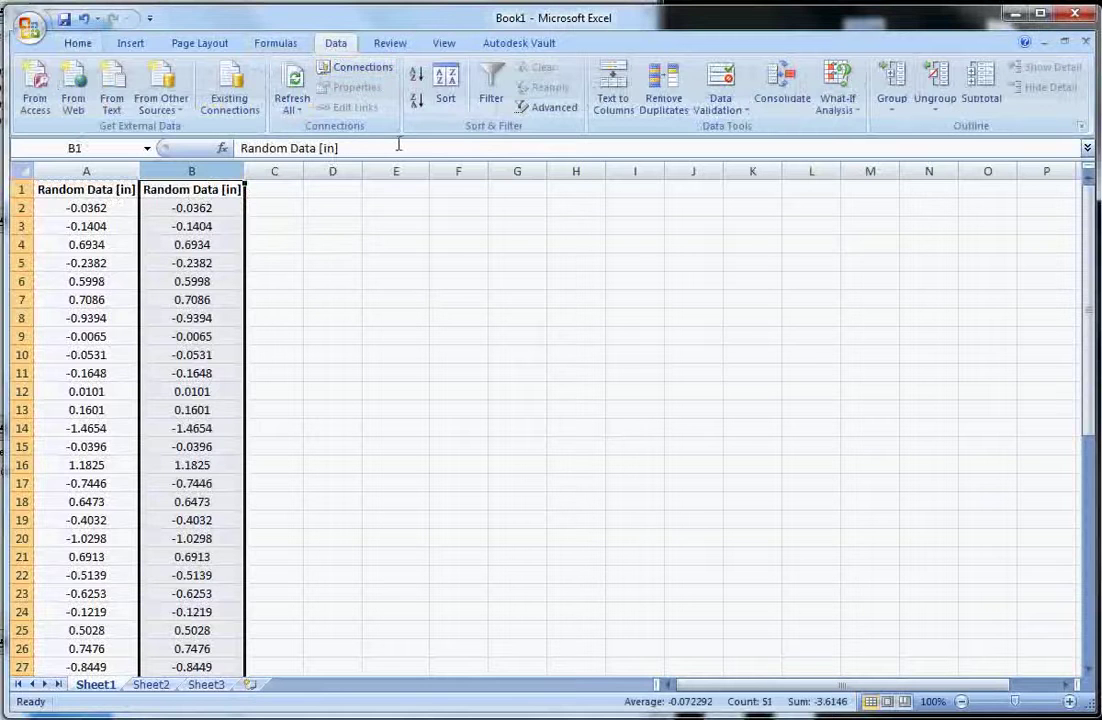
left_click(413, 80)
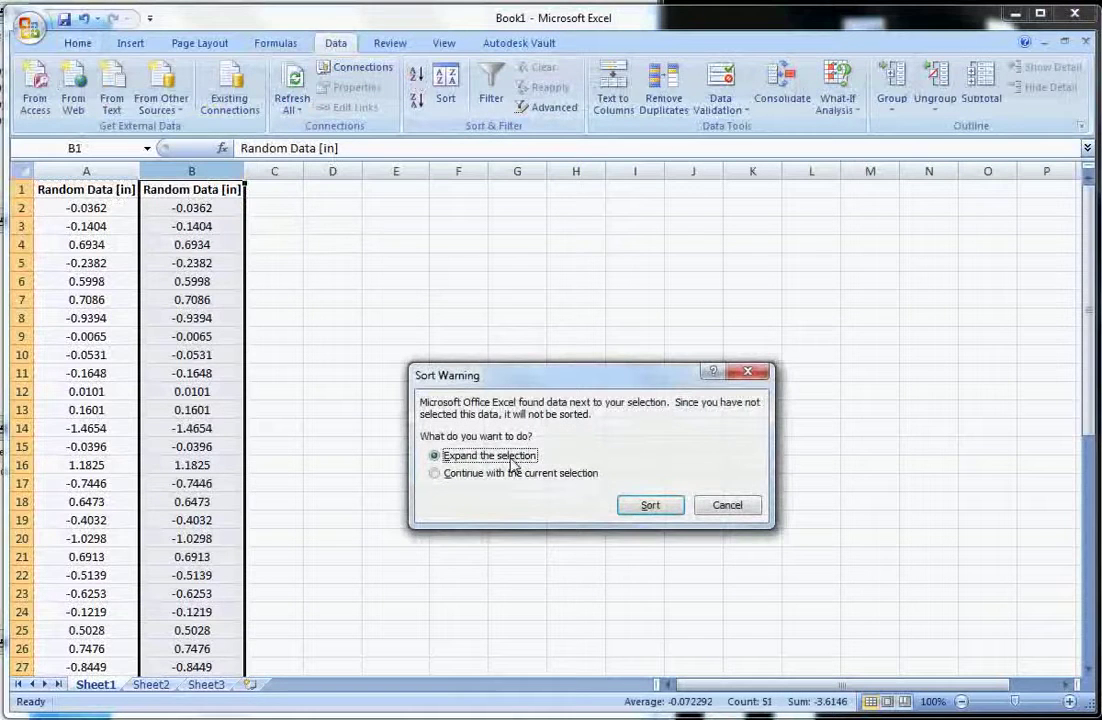
left_click(510, 473)
left_click(642, 505)
Step: Check the sorted values starting at -1.4654 and widen column C slightly
left_click(290, 226)
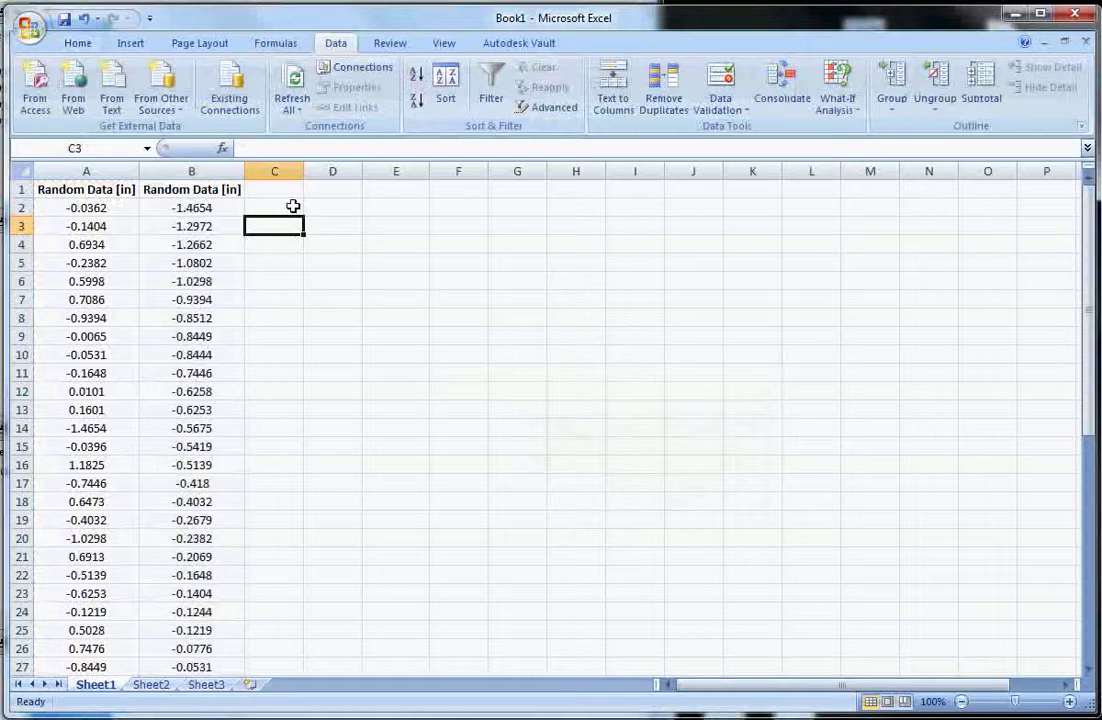
left_click(230, 208)
scroll(237, 328, "down", 7)
scroll(229, 369, "down", 7)
scroll(229, 426, "up", 1)
scroll(216, 406, "up", 5)
scroll(220, 408, "up", 8)
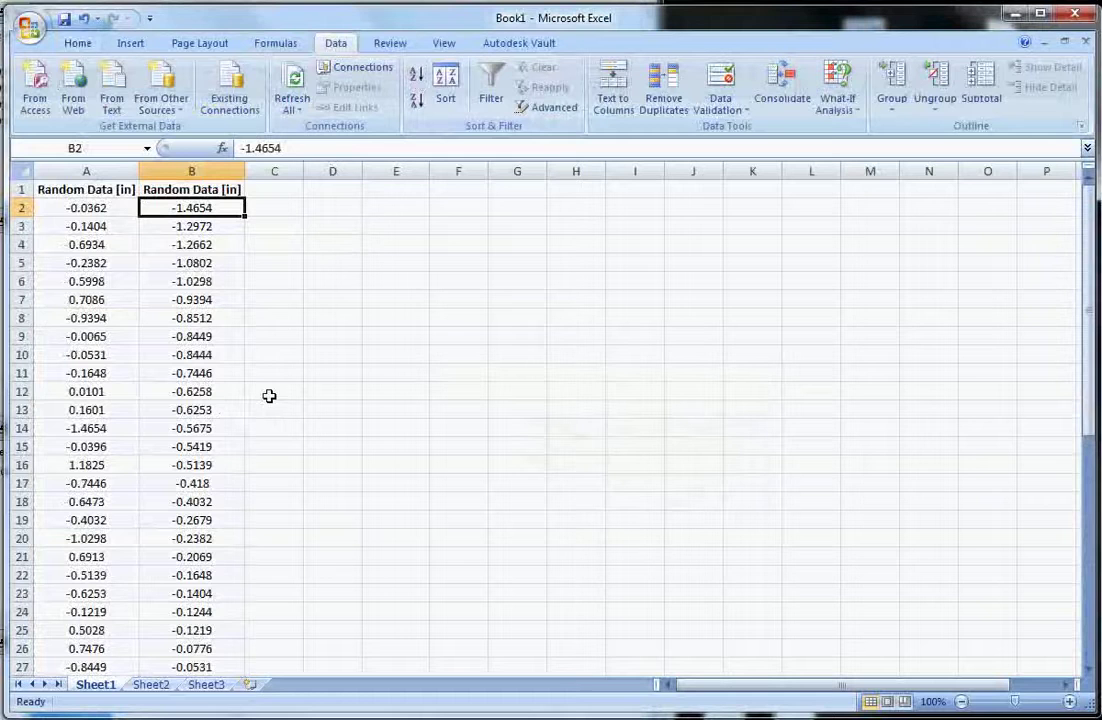
left_click_drag(304, 171, 320, 171)
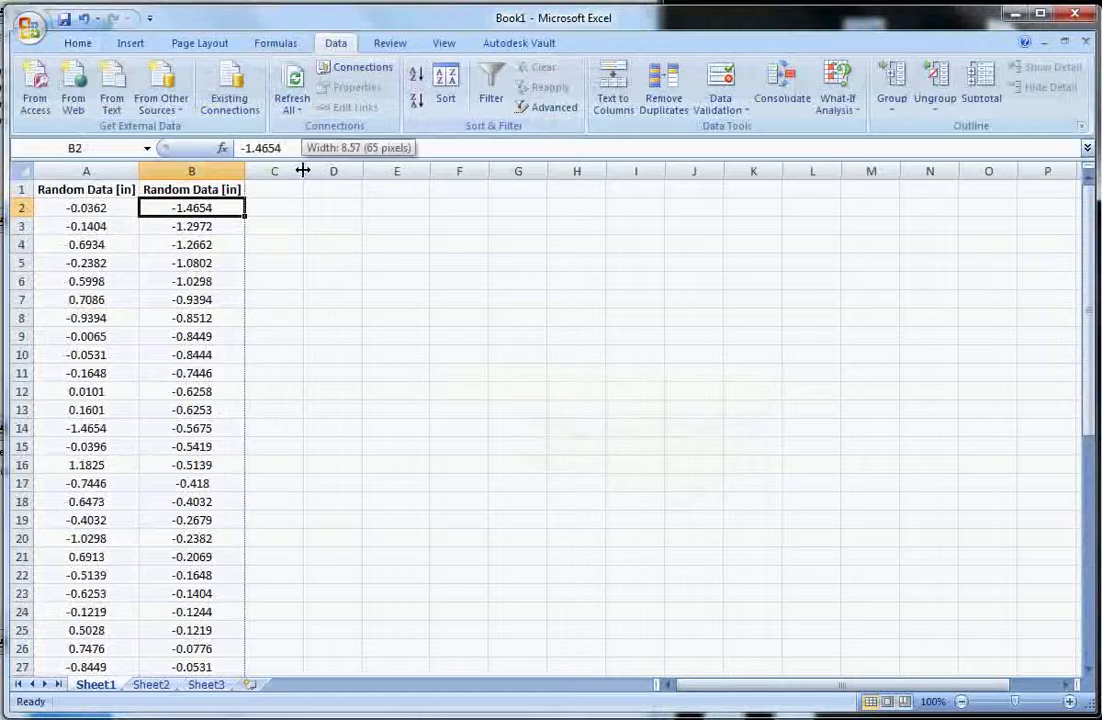
Step: Enter the heading 'Bins' in cell E1
left_click(415, 206)
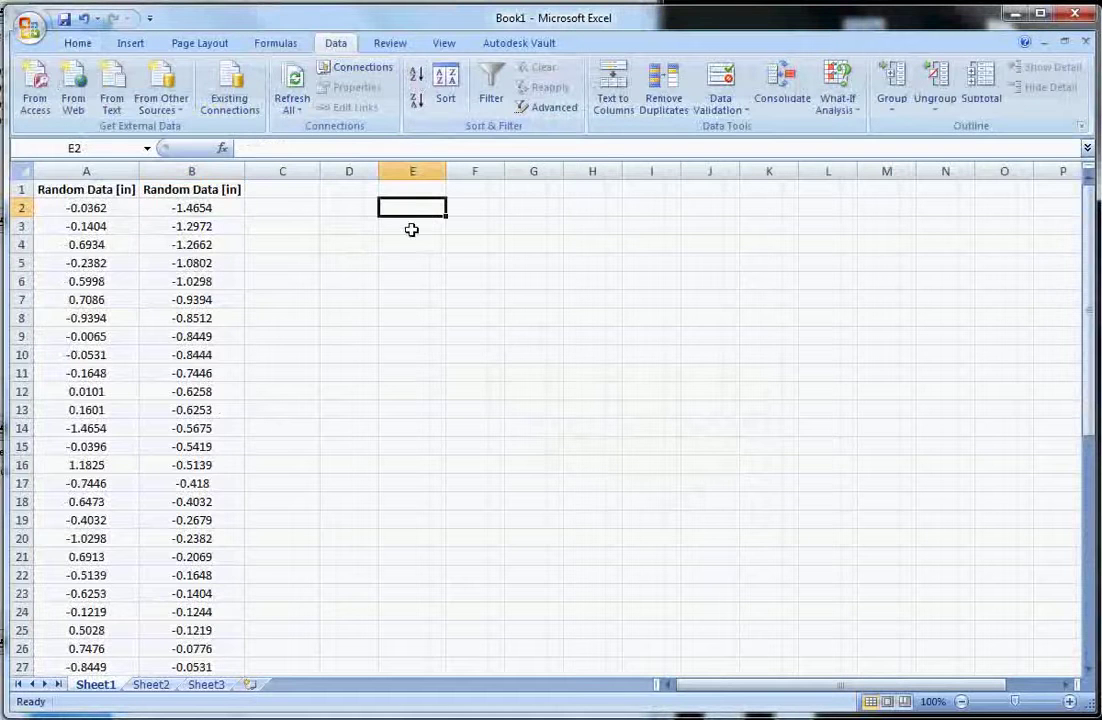
left_click(411, 193)
type("Bihns")
key("BackSpace")
key("BackSpace")
key("BackSpace")
type("ns")
key("Return")
Step: Format cells E2 through E15 with the Text number category
left_click_drag(413, 205, 414, 452)
right_click(401, 320)
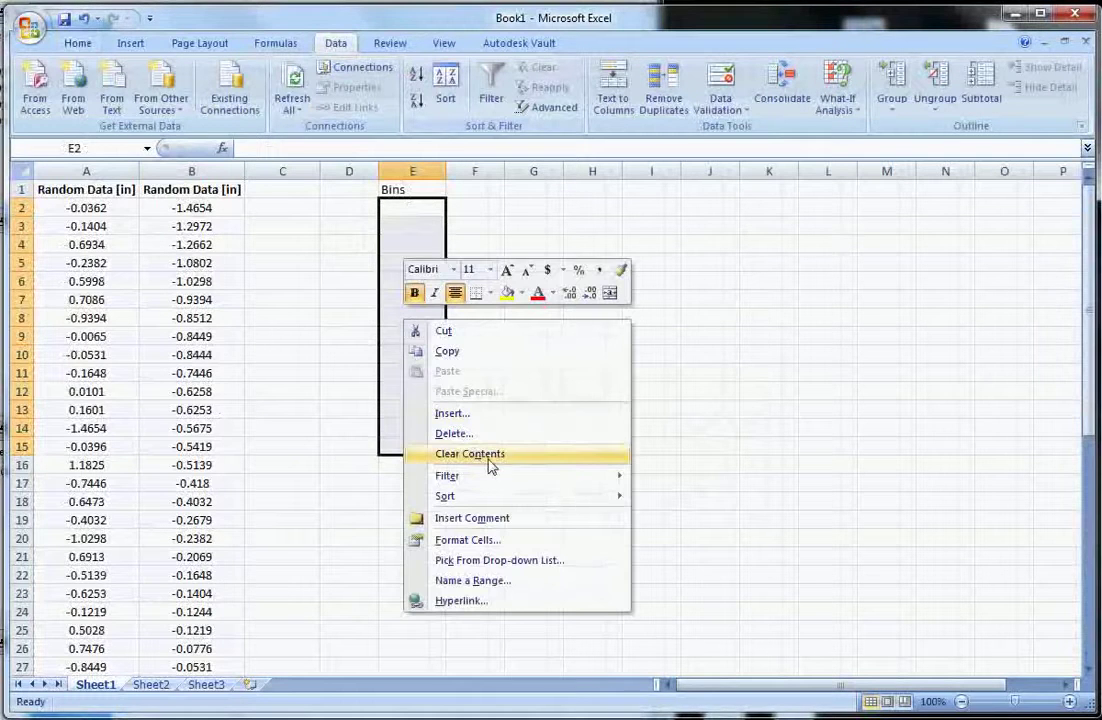
left_click(470, 539)
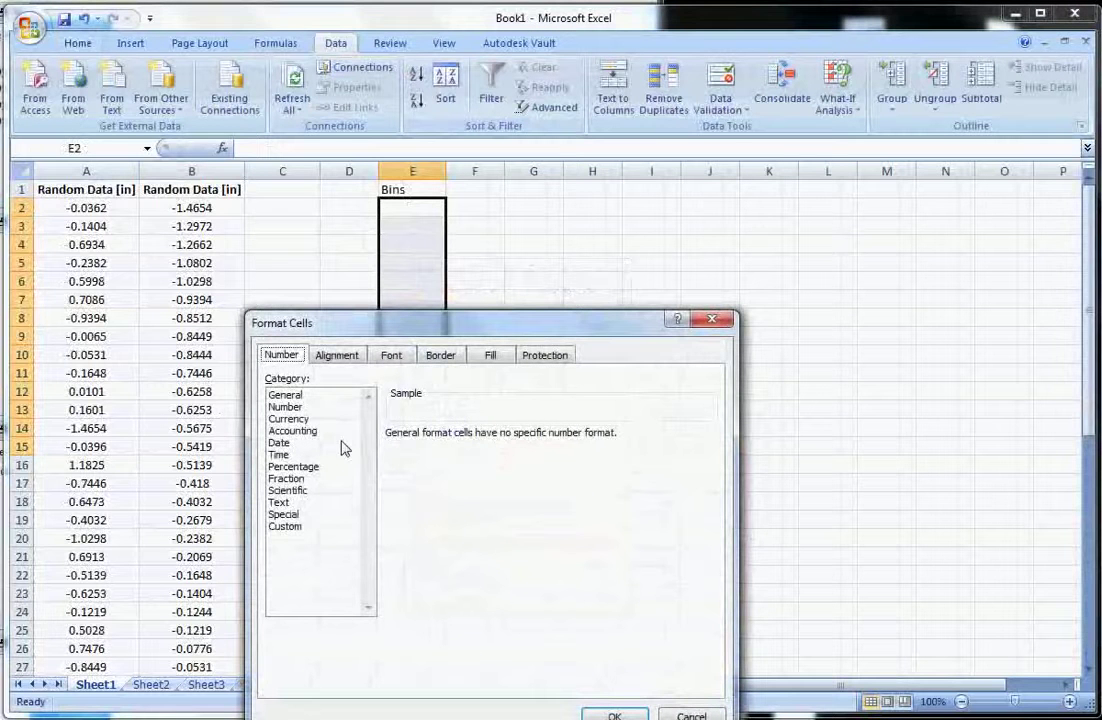
left_click(300, 503)
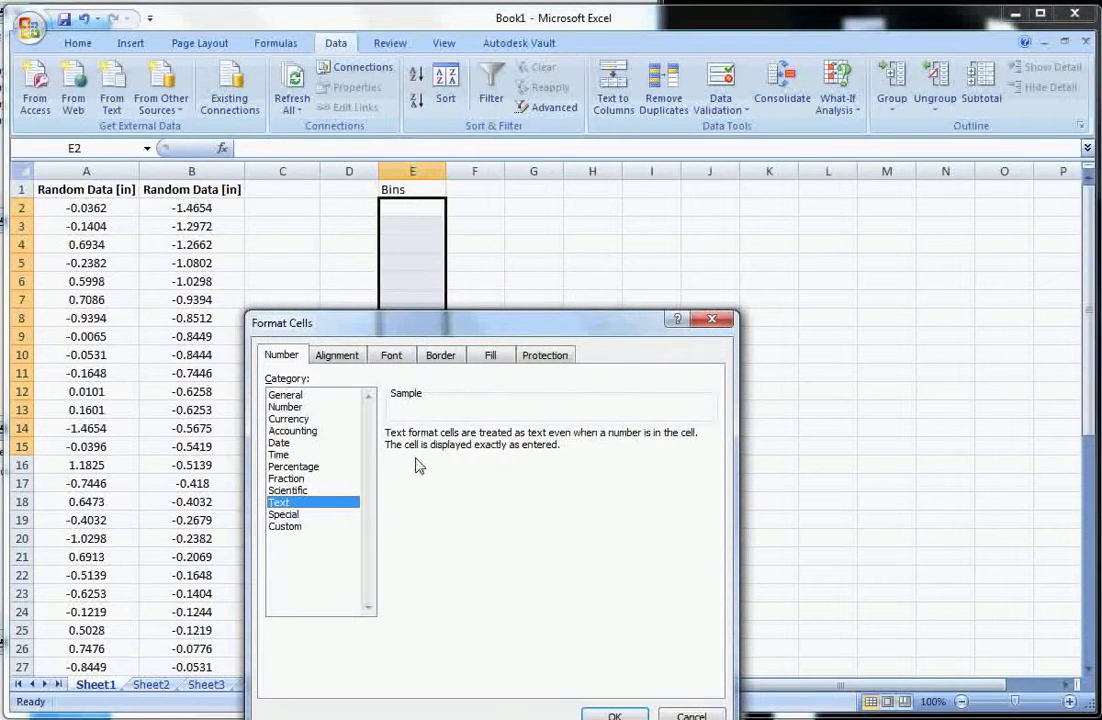
left_click(614, 715)
left_click(404, 212)
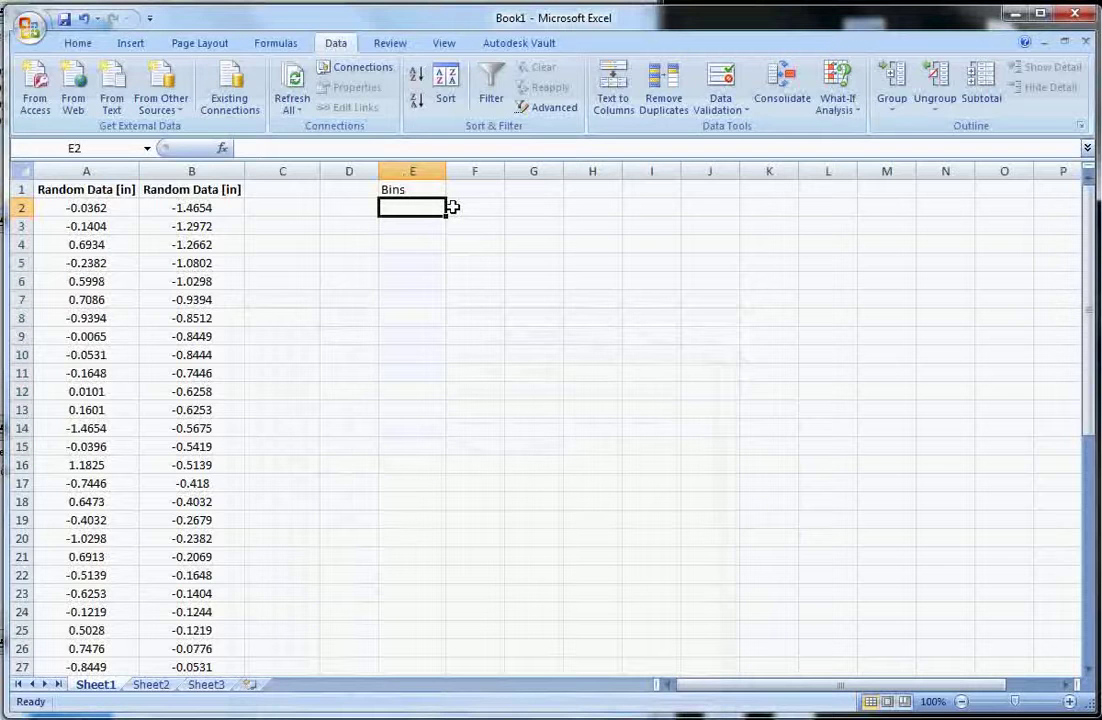
Step: Enter bins '-1.5 to -1.0', '-1.0 to -0.5', '-0.5 to 0' and '0 to 0.5' in E2:E5
type("-1.5")
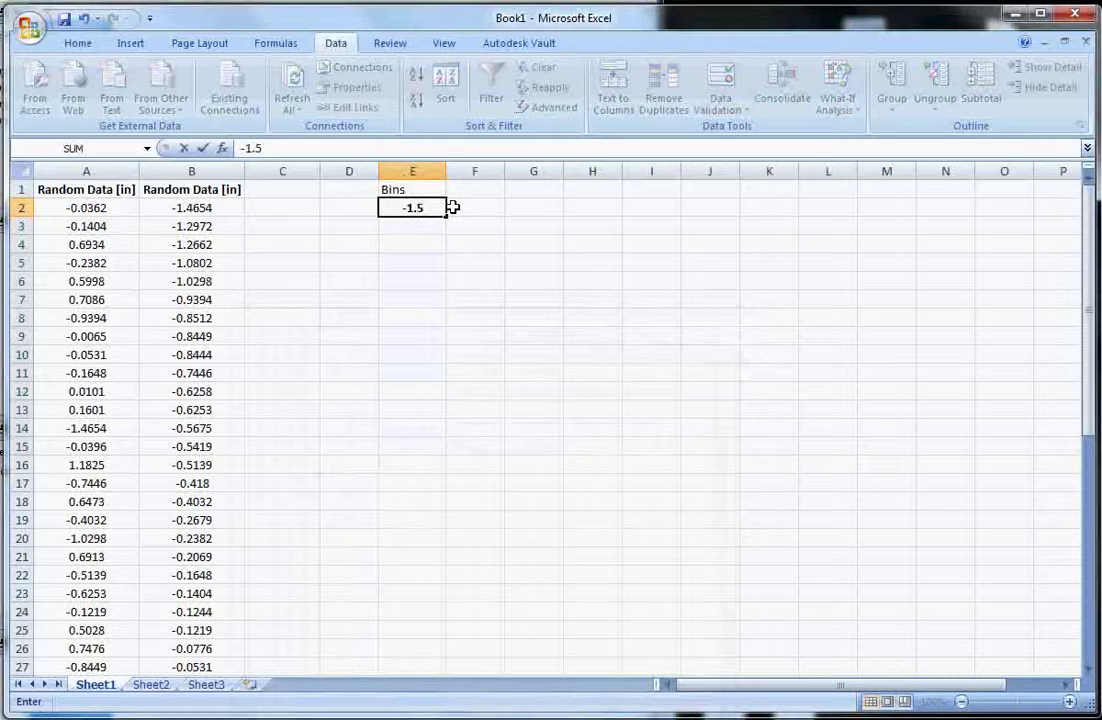
type(" to")
type(" -1.0")
key("Return")
left_click(431, 207)
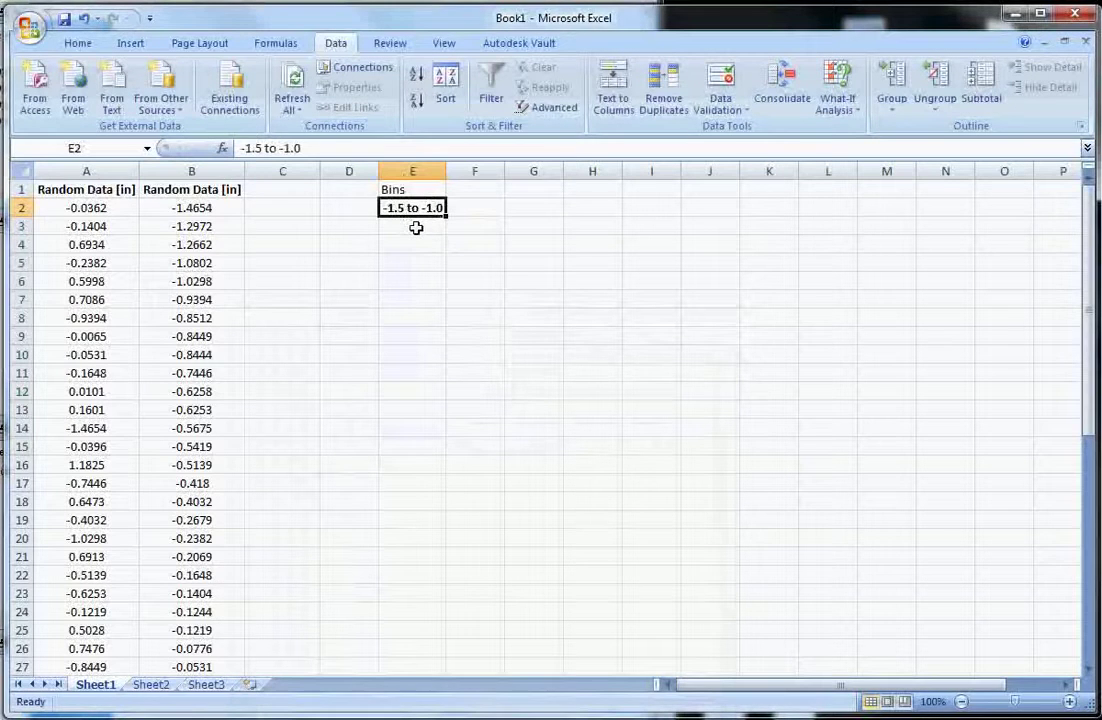
left_click(425, 226)
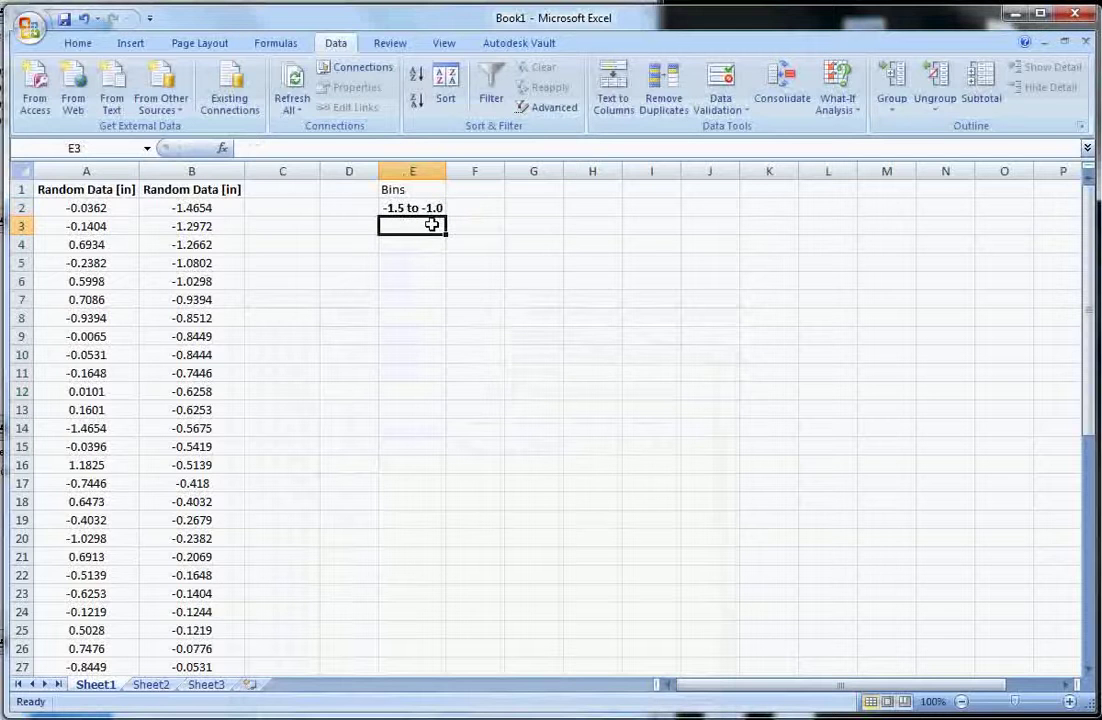
type("-1.0 to -0.5")
key("Return")
type("-0.5 to 0")
key("Return")
type("0 to 0.5")
key("Return")
Step: Add bins '0.5 to 1.0' and '1.0 to 1.5' in E6:E7, correcting the E6 label
type("0.5 to 1")
key("Return")
type("1 to")
key("BackSpace")
key("BackSpace")
key("BackSpace")
type(".0 to 1.5")
key("Return")
double_click(440, 281)
type(".0")
key("Return")
left_click(467, 222)
key("Up")
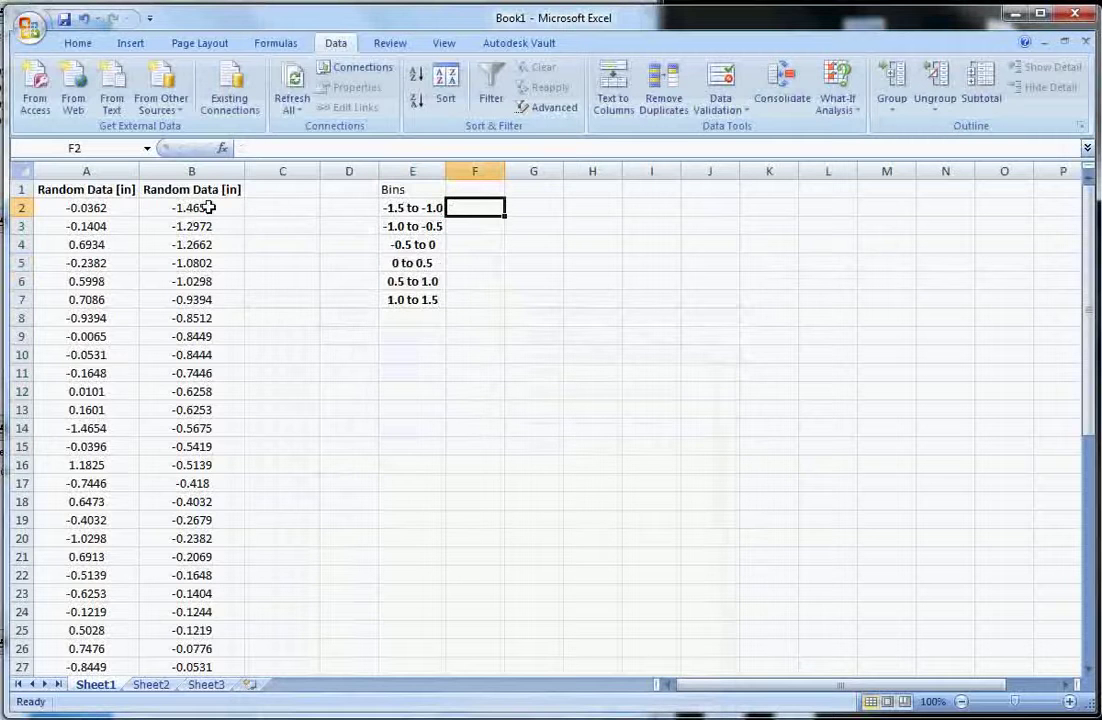
Step: Count the sorted values in the -1.5 to -1.0 bin and enter 5 in F2
left_click(467, 226)
left_click(473, 263)
key("Down")
key("Down")
key("Up")
key("Up")
key("Up")
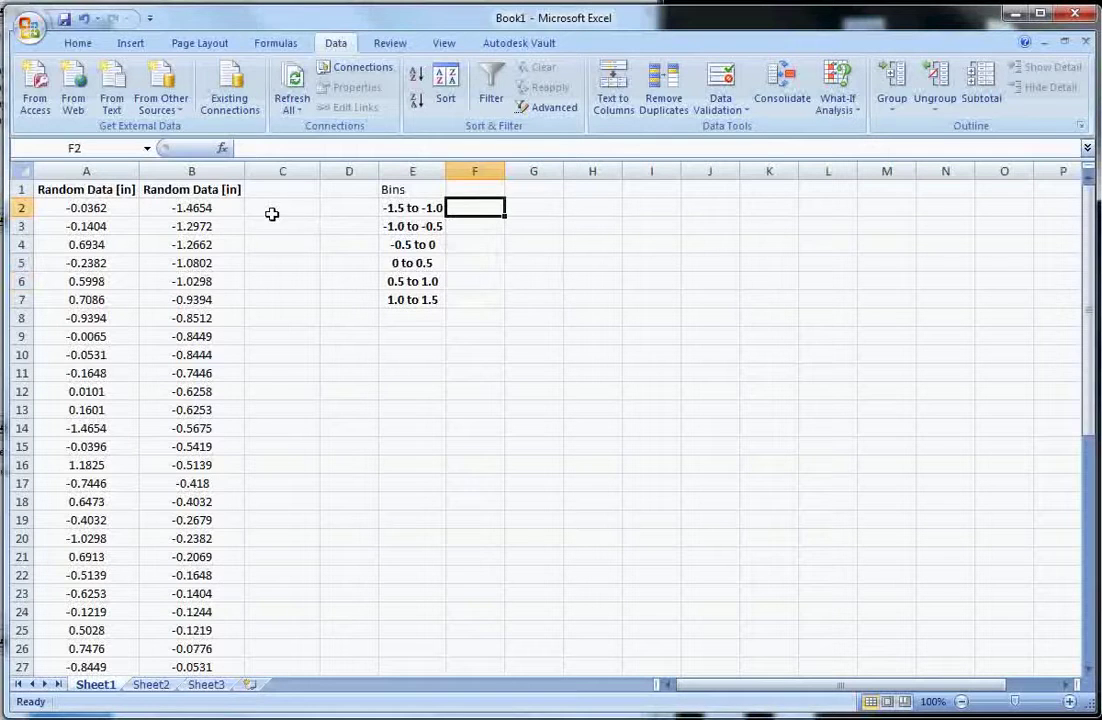
left_click(213, 208)
left_click(217, 244)
left_click(237, 280)
left_click(470, 208)
type("5")
key("Return")
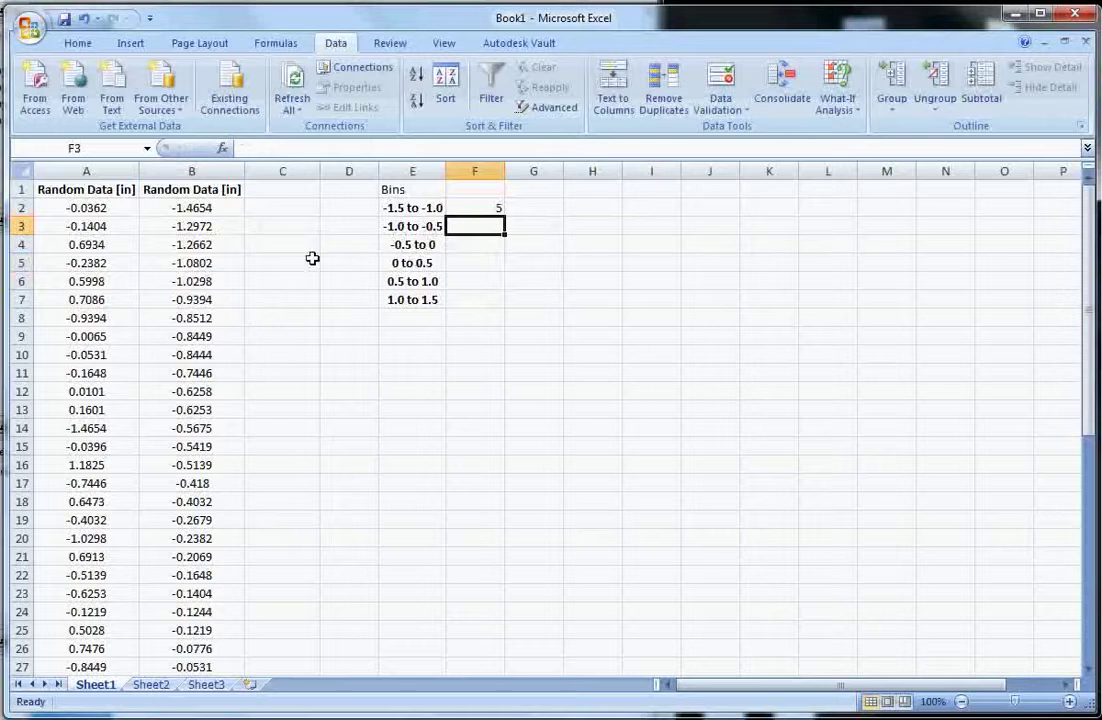
Step: Count the -1.0 to -0.5 bin's values and enter 10 in F3
left_click(212, 300)
left_click(216, 318)
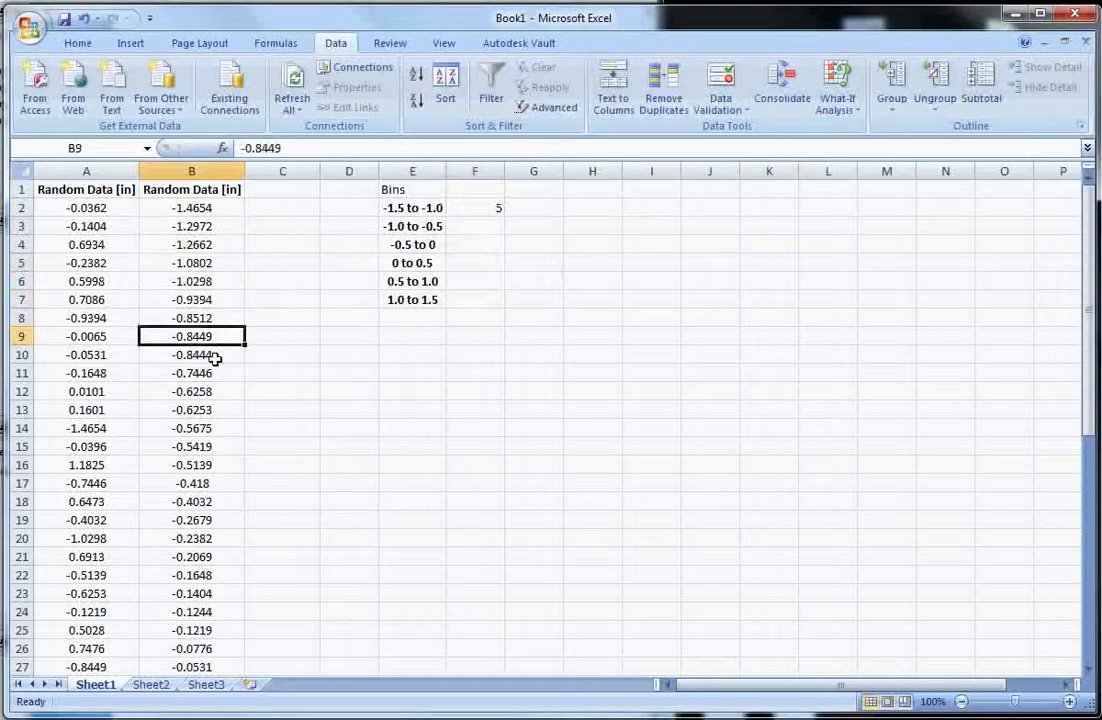
left_click(216, 355)
left_click(215, 372)
left_click(220, 409)
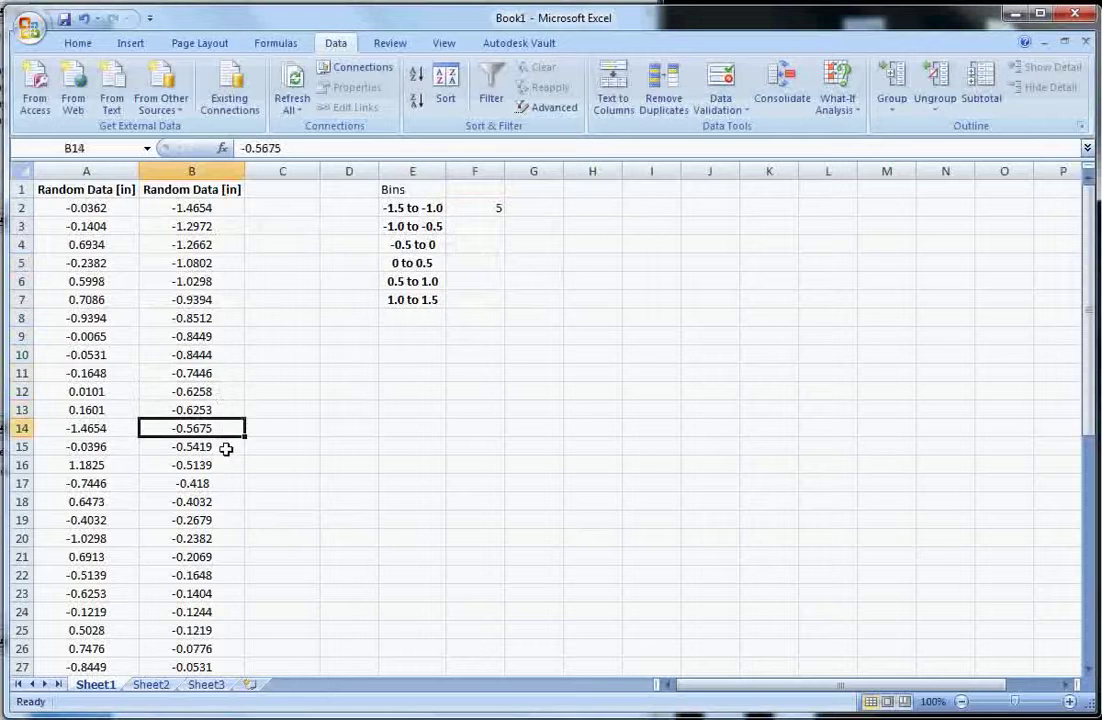
left_click(224, 446)
left_click(484, 222)
type("10")
key("Return")
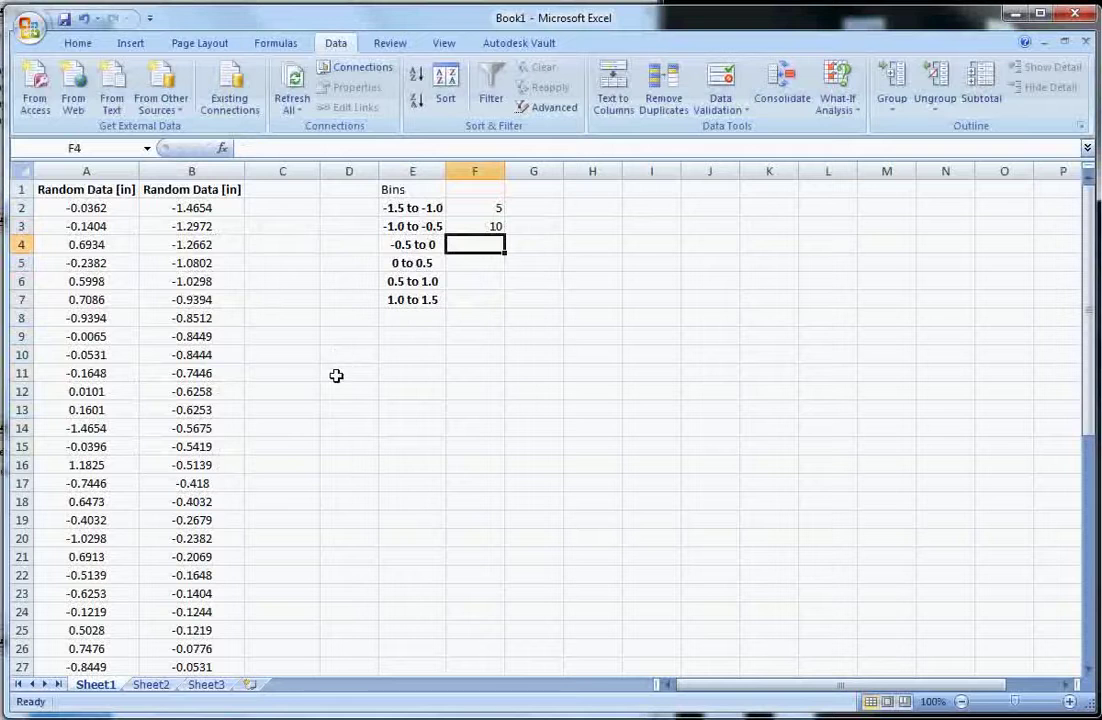
left_click(219, 482)
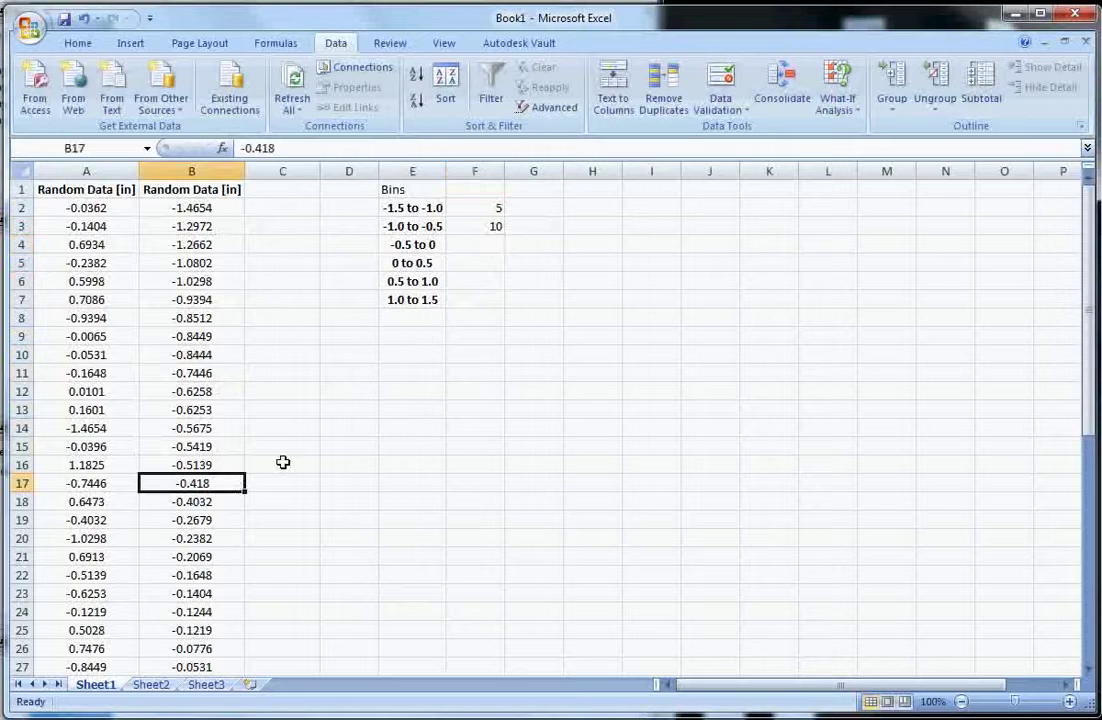
Step: Count the rows in the -0.5 to 0 bin and enter 15 as its count
scroll(284, 462, "down", 1)
scroll(284, 462, "down", 3)
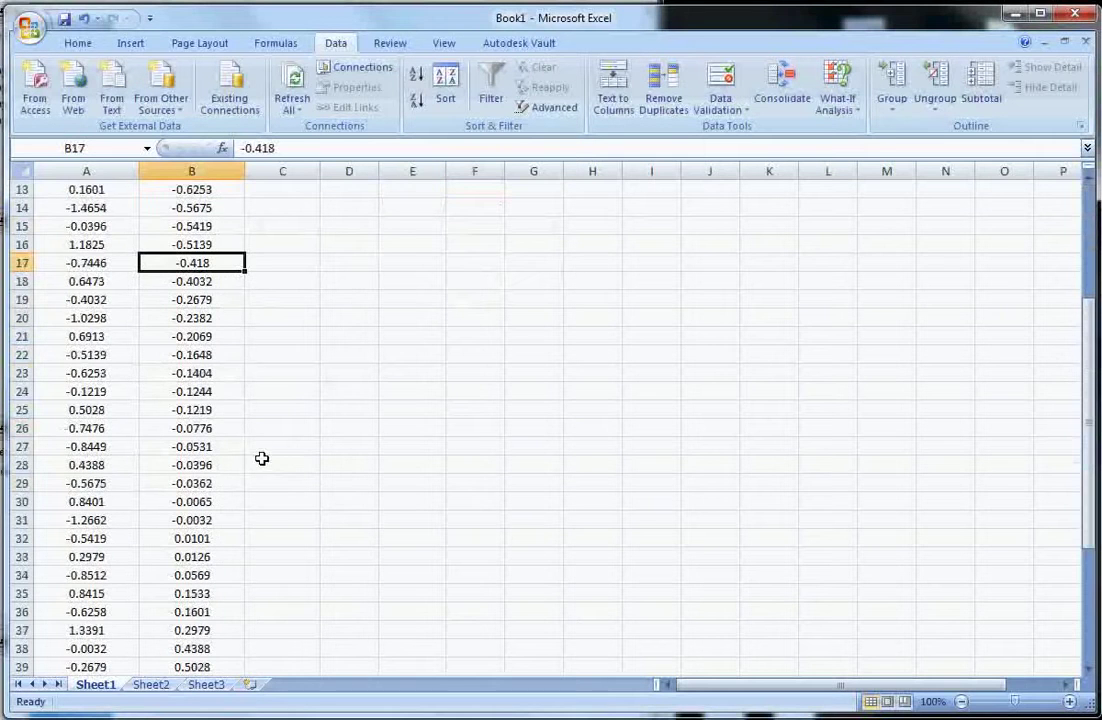
left_click(22, 263)
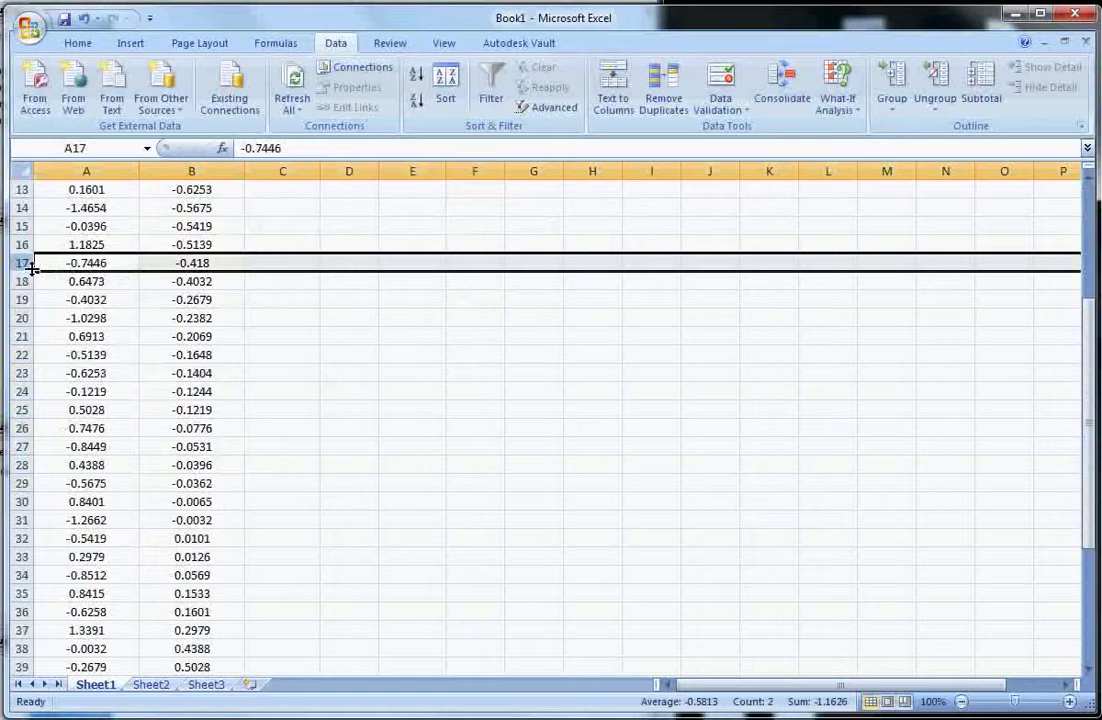
left_click_drag(22, 263, 20, 520)
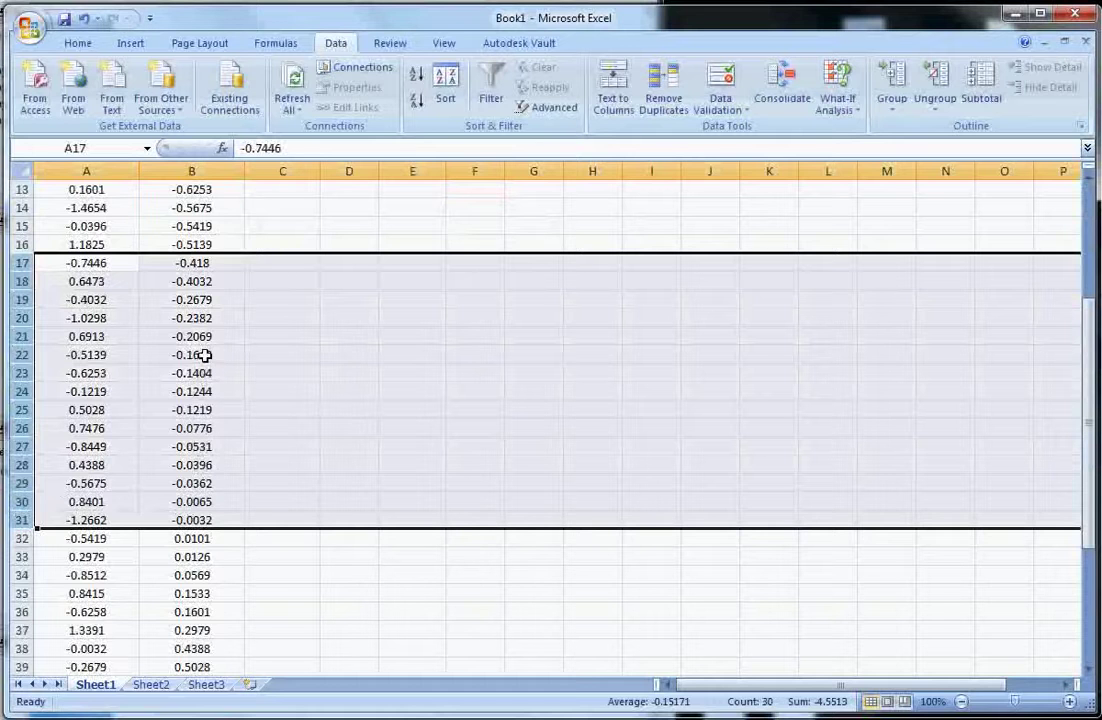
scroll(300, 267, "up", 4)
left_click(481, 242)
type("15")
key("Return")
Step: Count the values in the 0 to 0.5 bin and enter 7
scroll(372, 347, "down", 7)
scroll(295, 337, "down", 2)
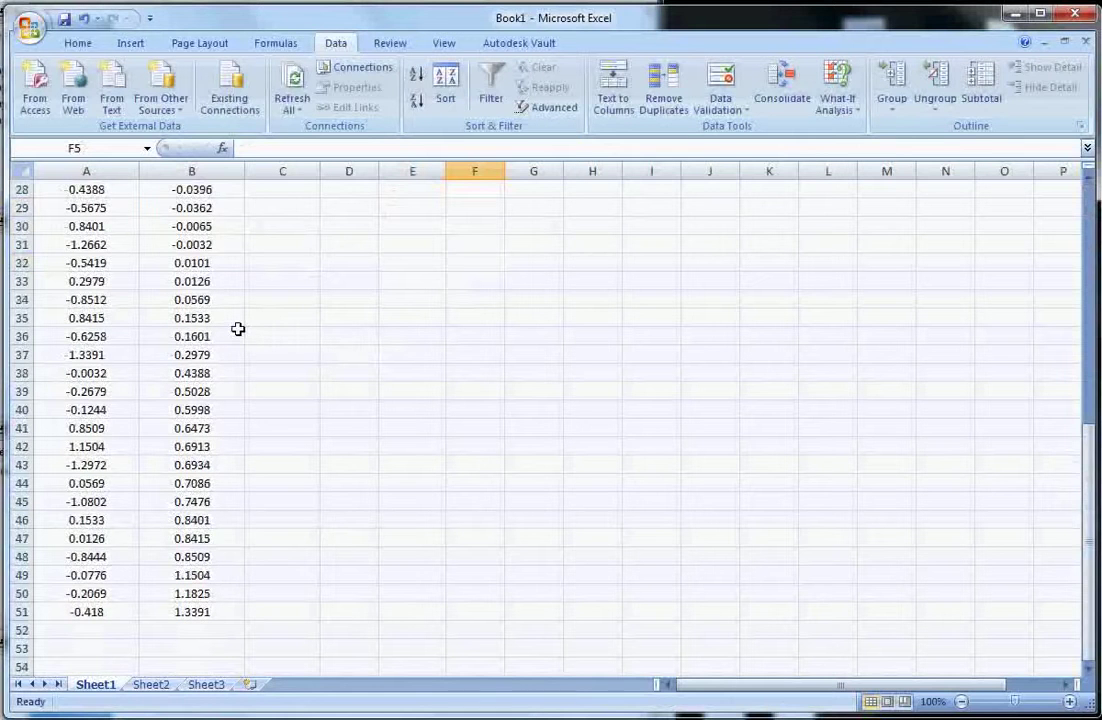
scroll(238, 329, "up", 1)
left_click(209, 318)
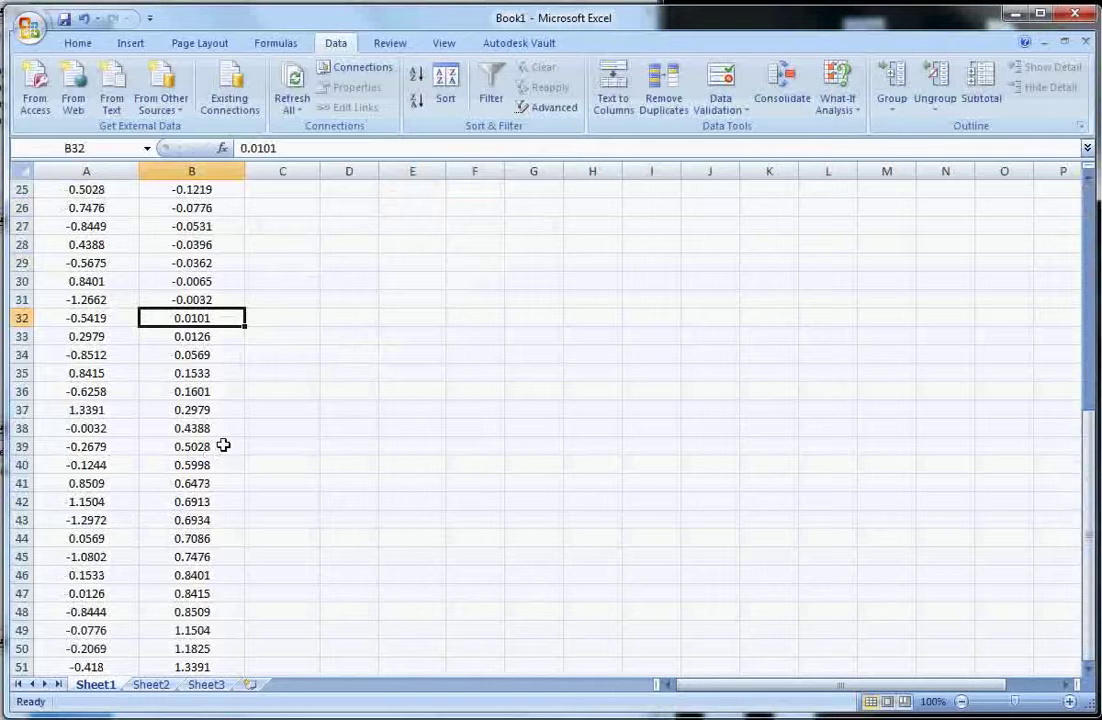
left_click_drag(210, 318, 221, 430)
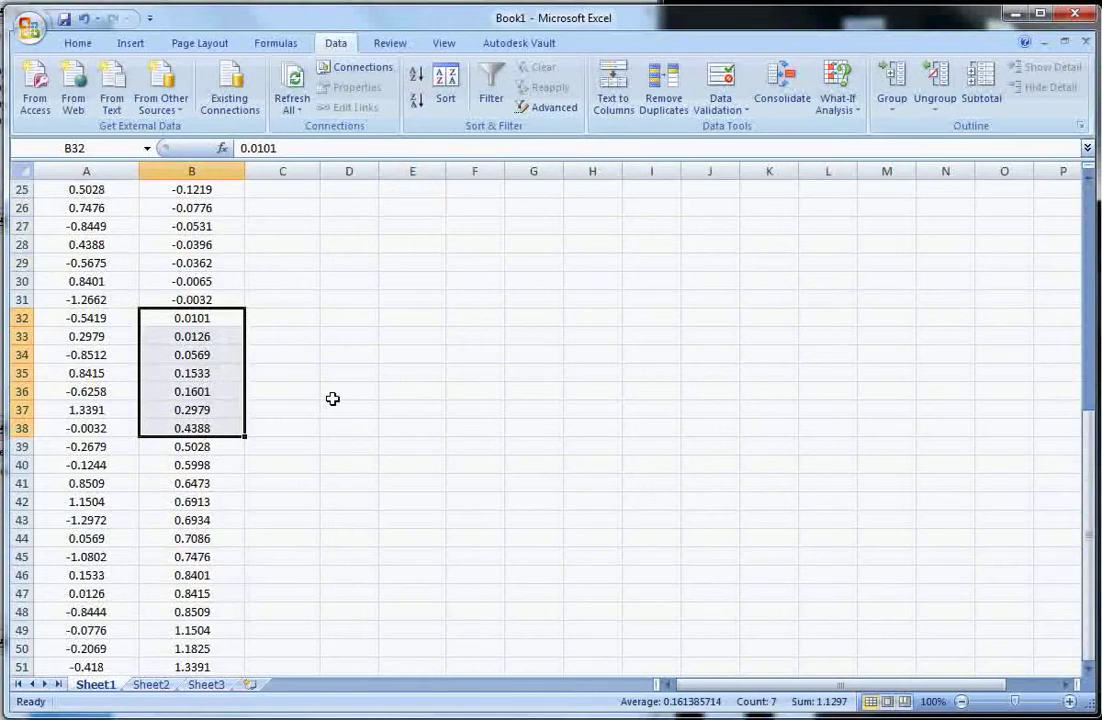
scroll(332, 399, "up", 8)
left_click(505, 271)
type("7")
key("Return")
Step: Count the values in the 0.5 to 1.0 bin and enter 10
scroll(217, 374, "down", 5)
scroll(217, 374, "down", 9)
scroll(208, 380, "up", 1)
scroll(210, 372, "up", 4)
left_click(207, 393)
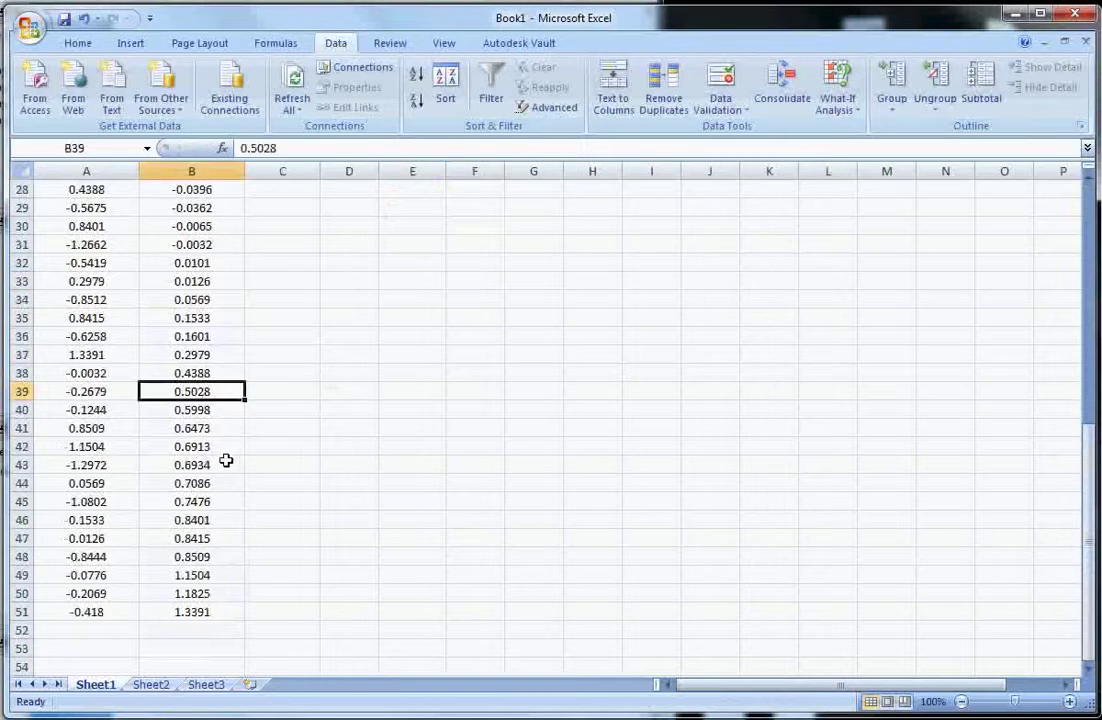
left_click(215, 561, "shift")
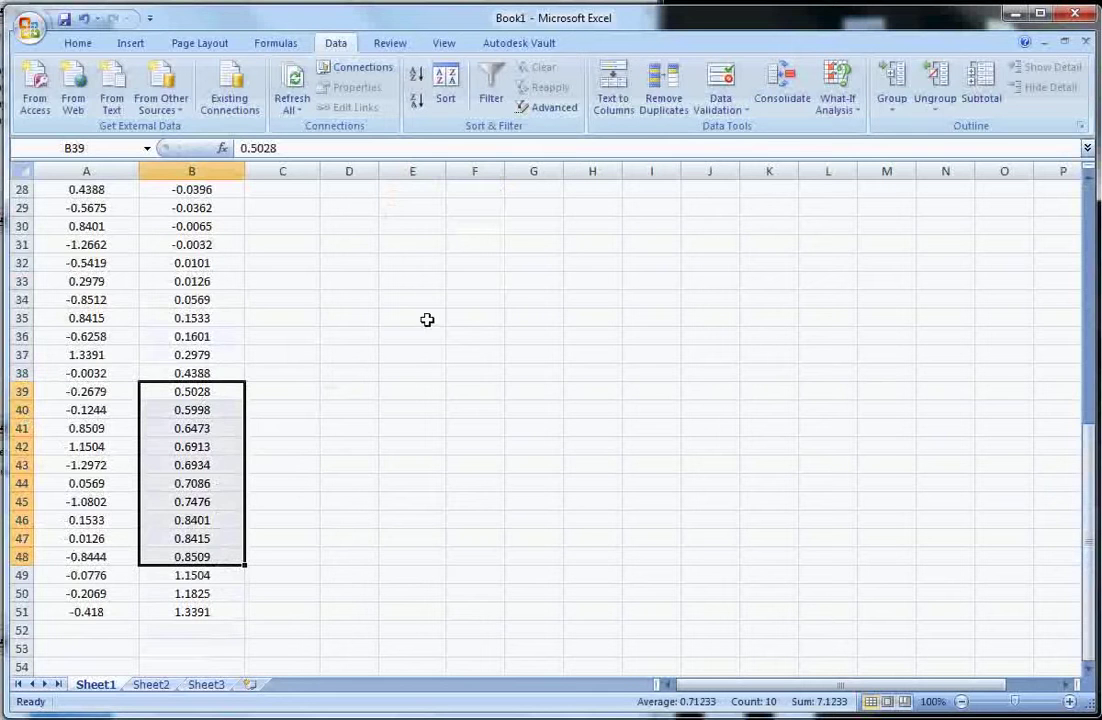
scroll(470, 260, "up", 8)
left_click(465, 220)
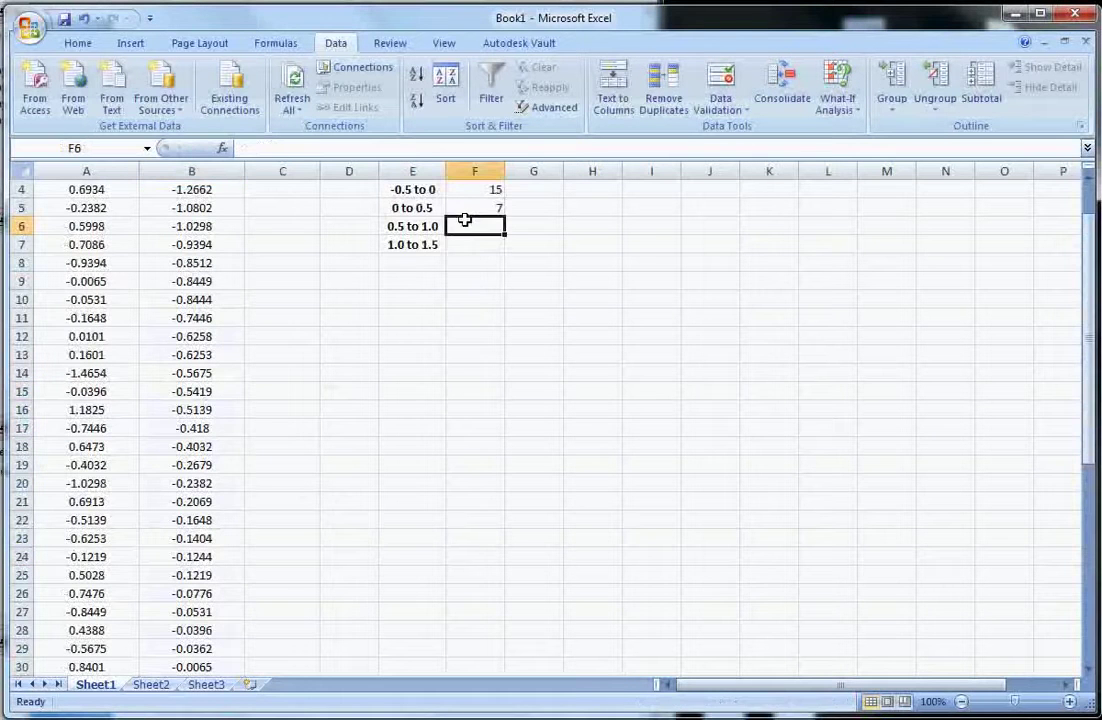
type("10")
key("Return")
Step: Count the values in the 1.0 to 1.5 bin and enter 3
scroll(263, 335, "down", 6)
scroll(236, 413, "down", 5)
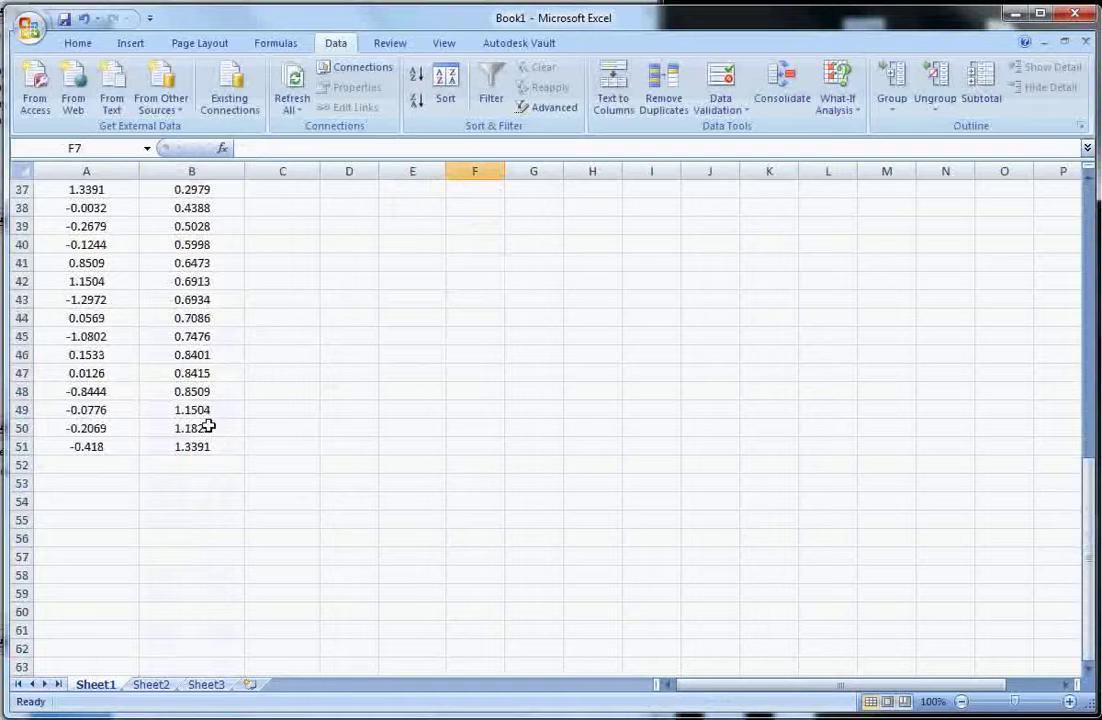
left_click_drag(210, 414, 207, 446)
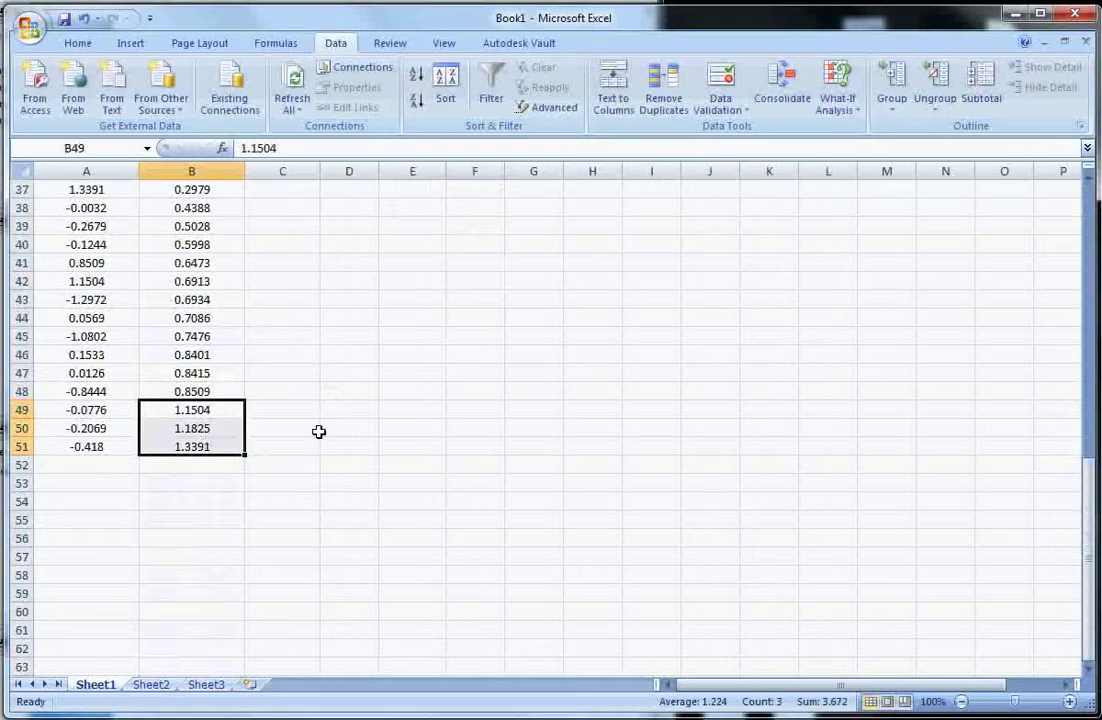
scroll(330, 400, "up", 2)
scroll(487, 239, "up", 8)
scroll(487, 270, "up", 2)
left_click(487, 297)
type("3")
key("Return")
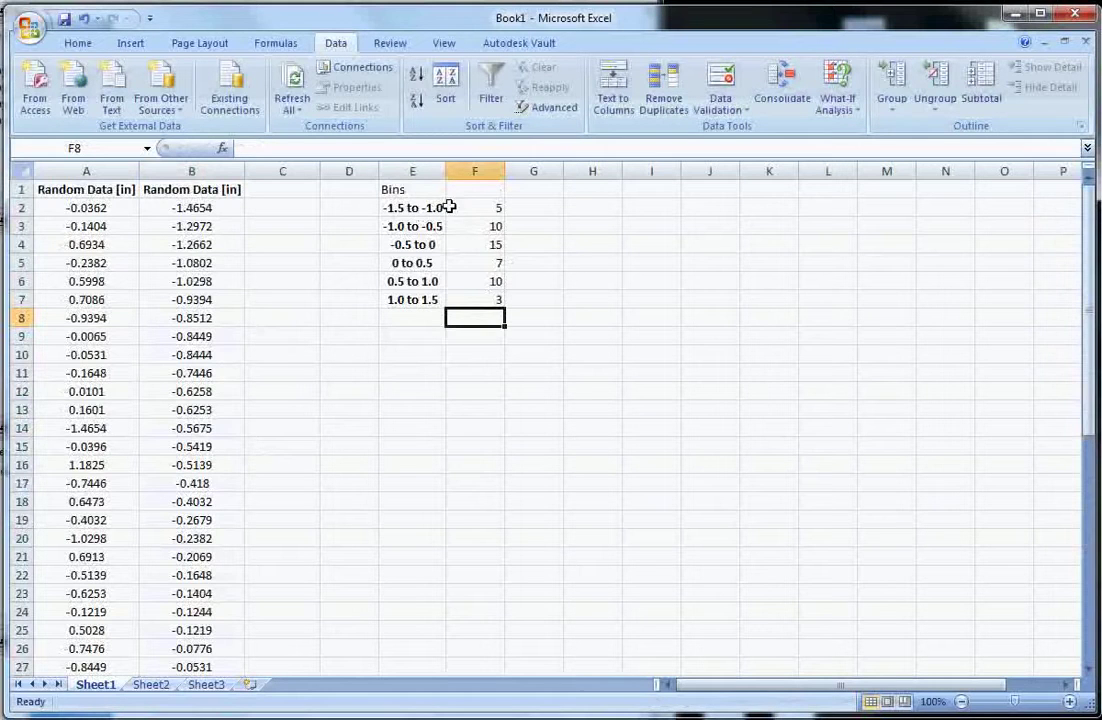
Step: Select the bin ranges and their counts in E2:F7
left_click_drag(449, 206, 470, 300)
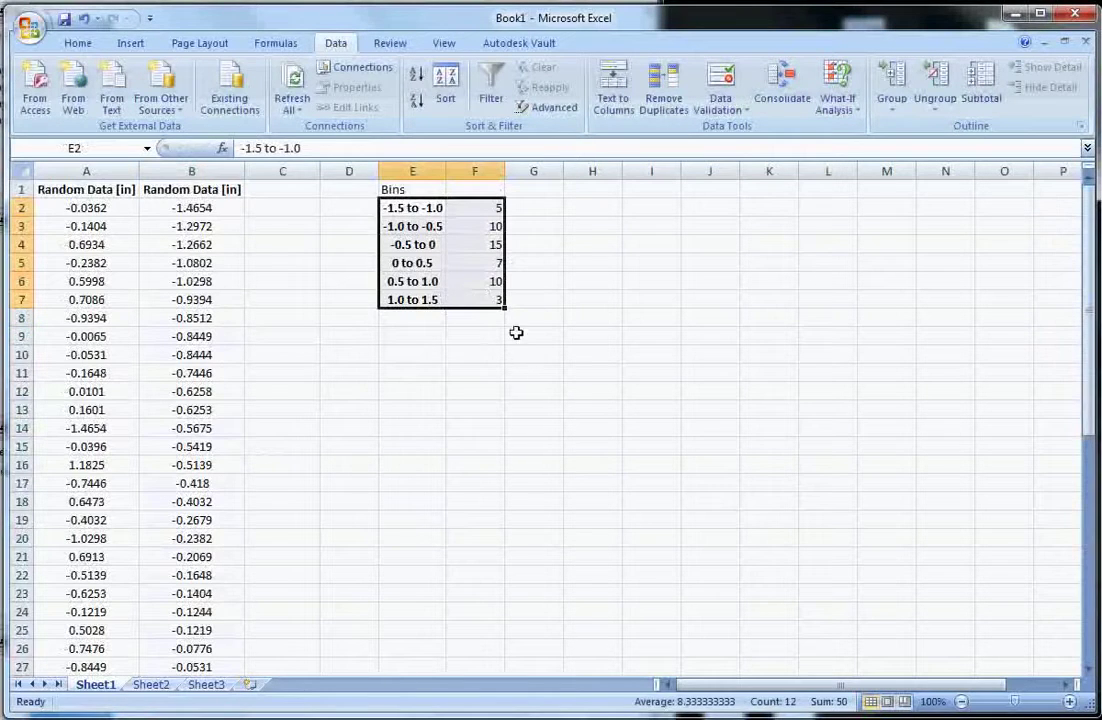
left_click(425, 204)
left_click_drag(425, 204, 425, 312)
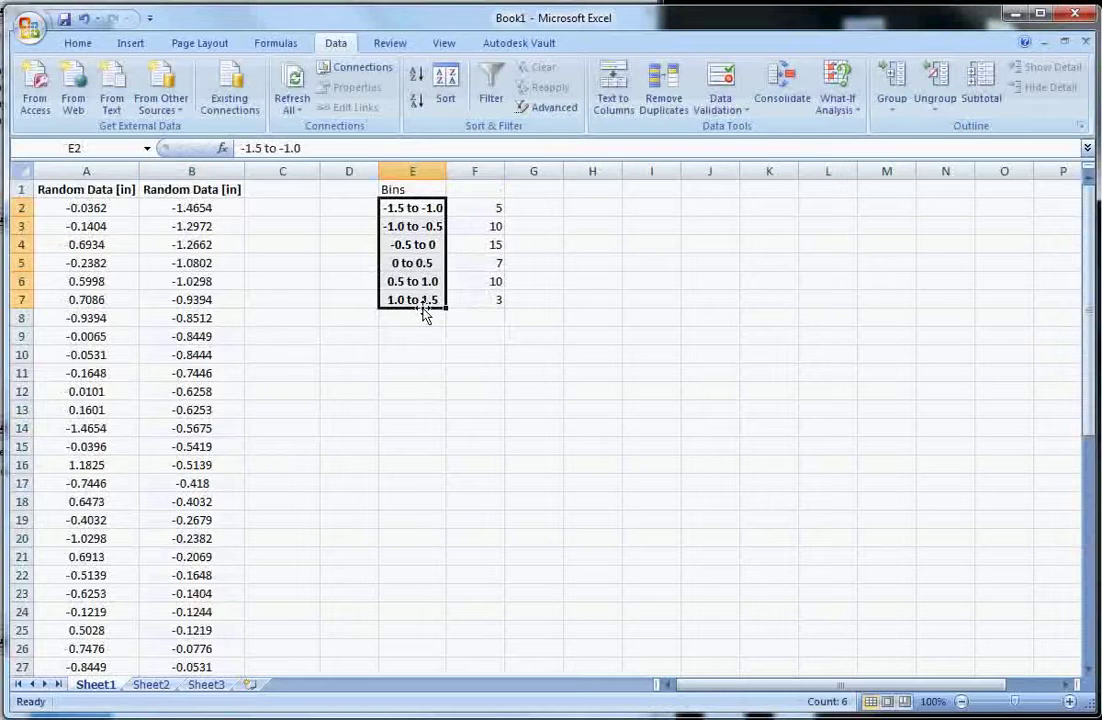
left_click(483, 208)
left_click_drag(475, 222, 480, 298)
mouse_move(412, 208)
left_mouse_down()
mouse_move(430, 252)
mouse_move(468, 294)
left_mouse_up()
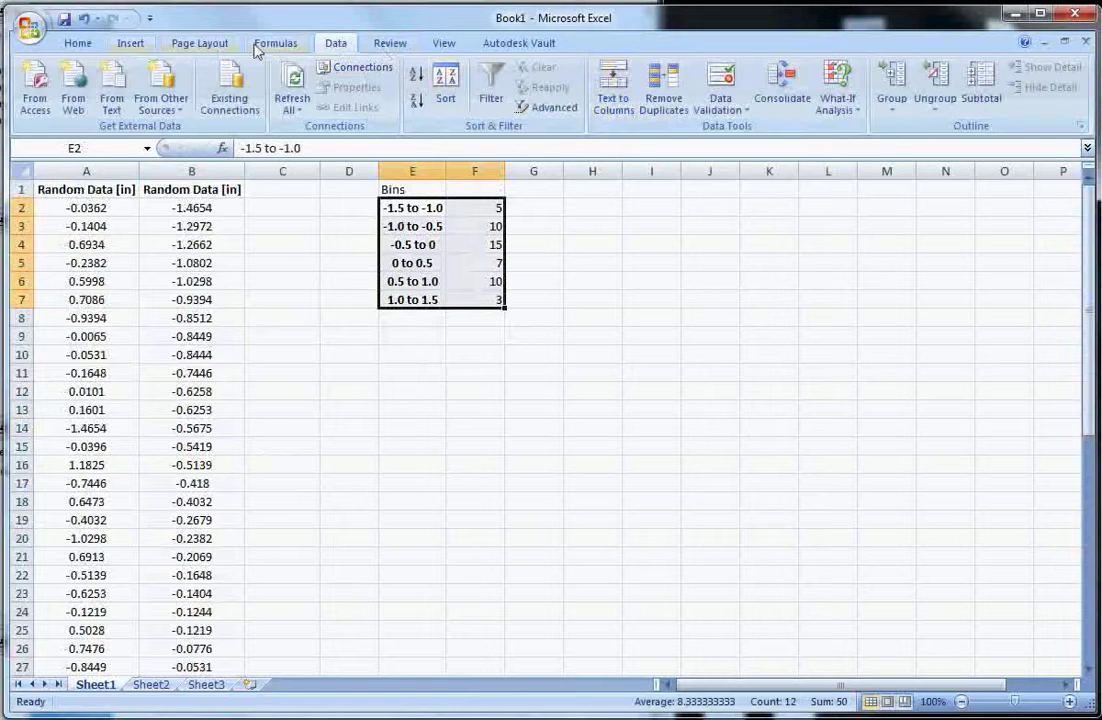
Step: Insert a 2-D Clustered Column chart and drag it beside the bin table
left_click(128, 44)
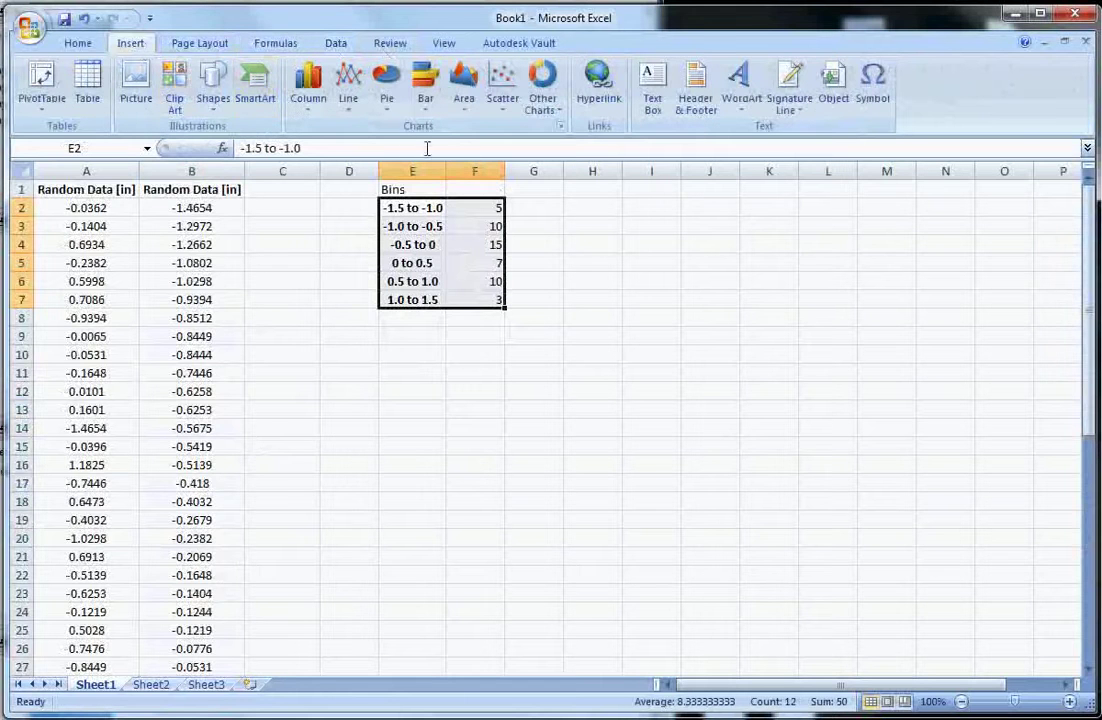
left_click(308, 88)
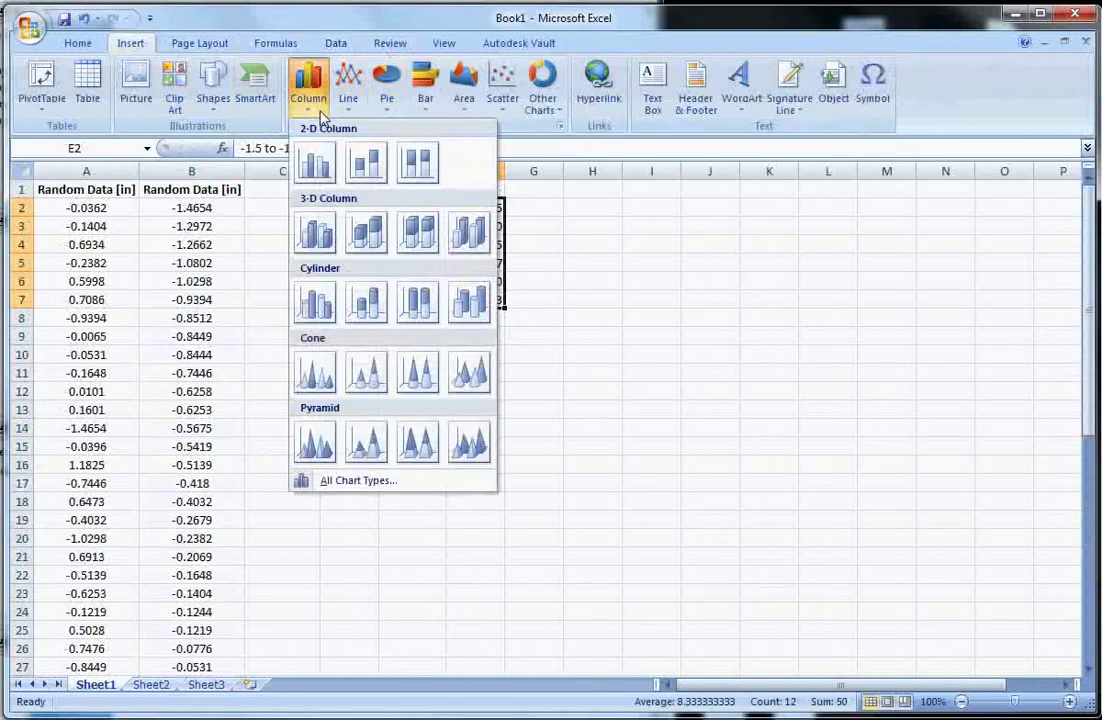
left_click(313, 110)
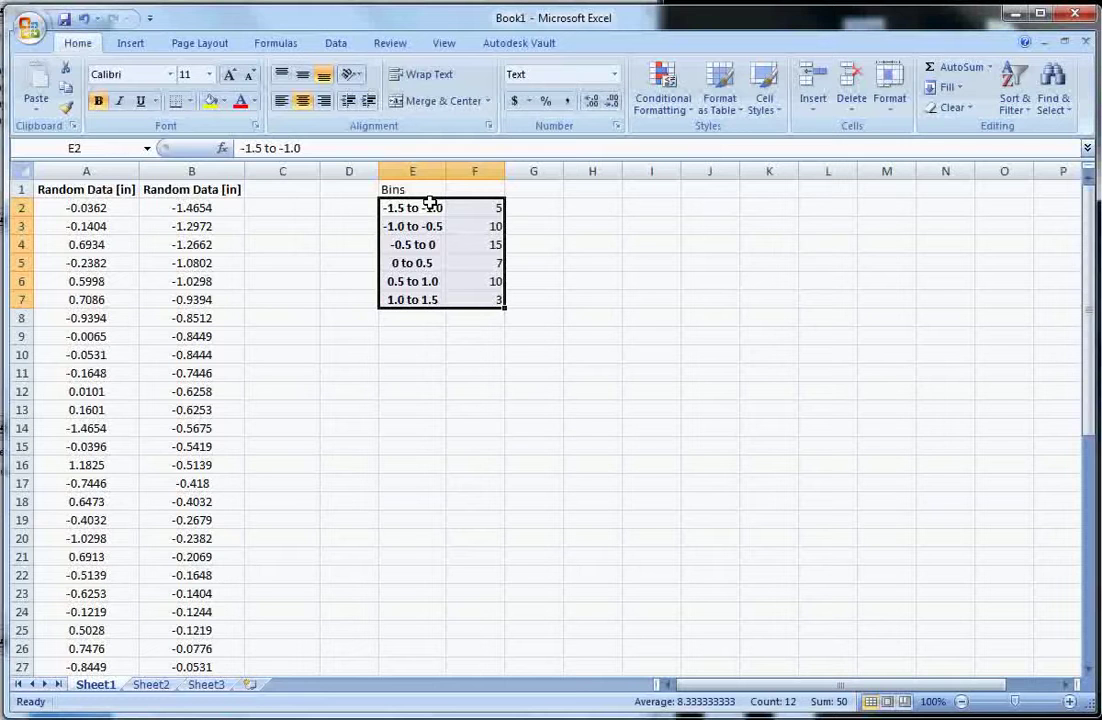
left_click(132, 43)
left_click(312, 102)
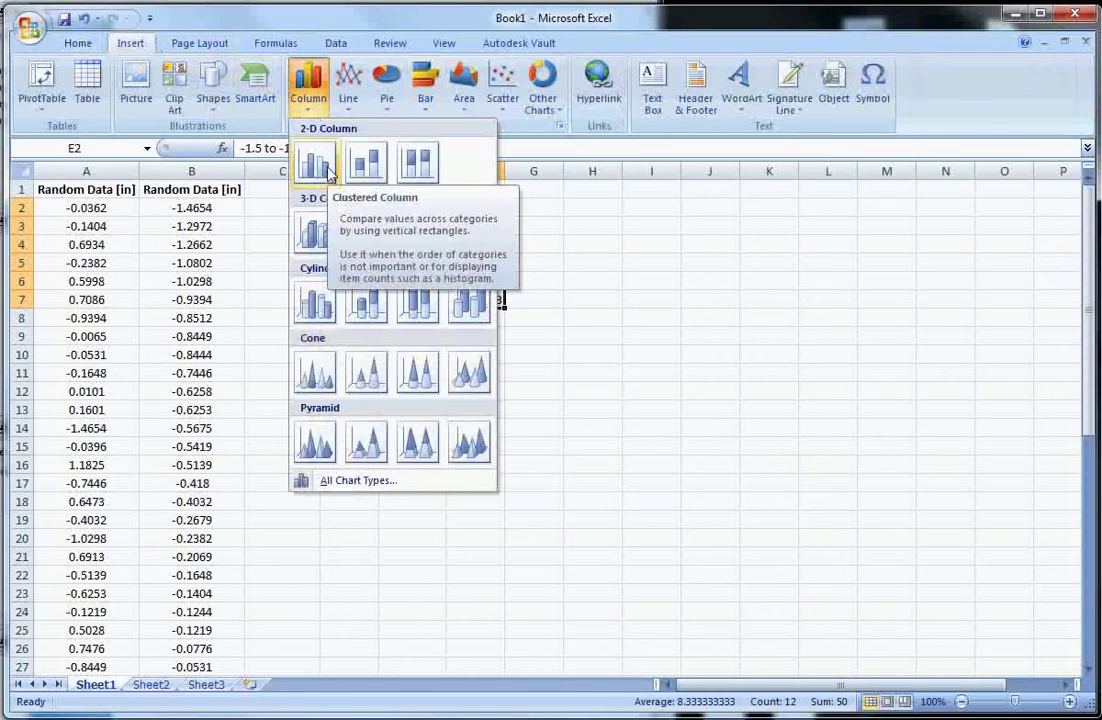
left_click(330, 172)
left_click_drag(575, 302, 727, 258)
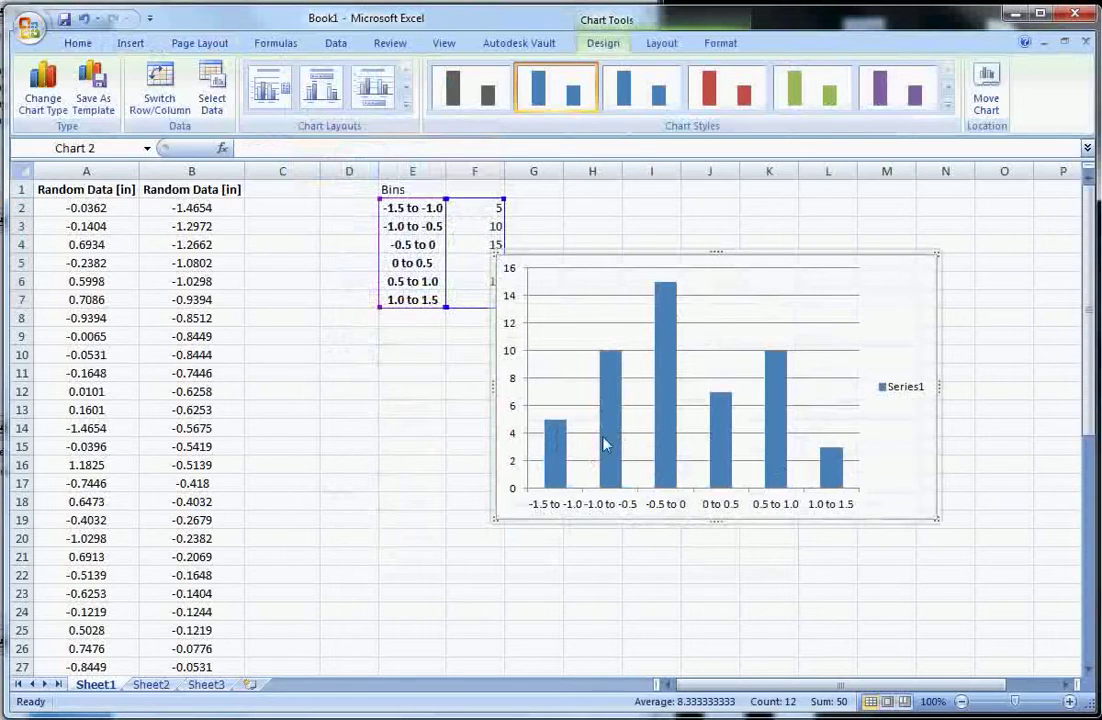
Step: Set the bar series' Gap Width to 0% in Format Data Series
left_click(665, 425)
right_click(665, 425)
left_click(675, 380)
right_click(665, 371)
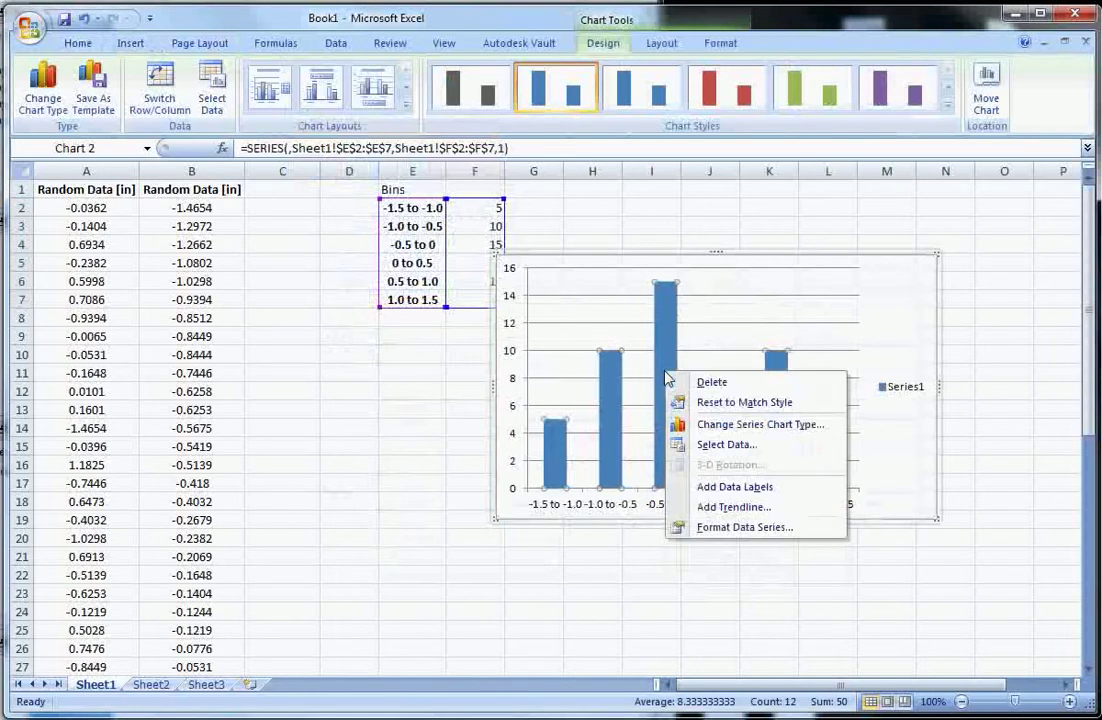
left_click(729, 530)
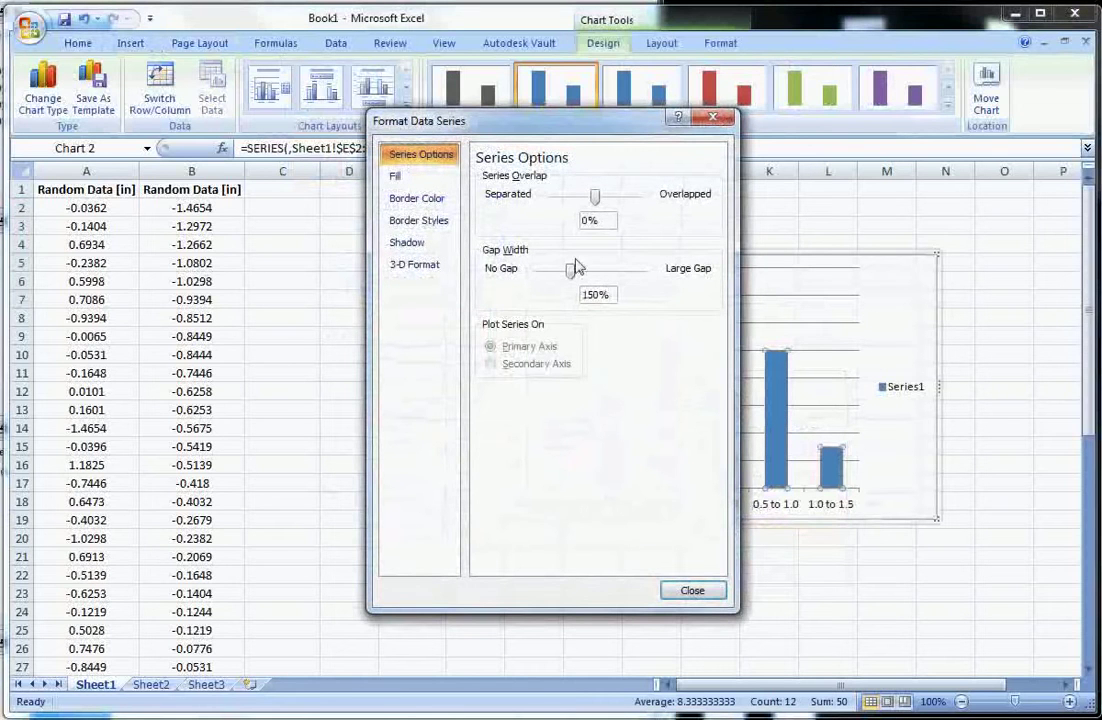
left_click_drag(569, 274, 510, 279)
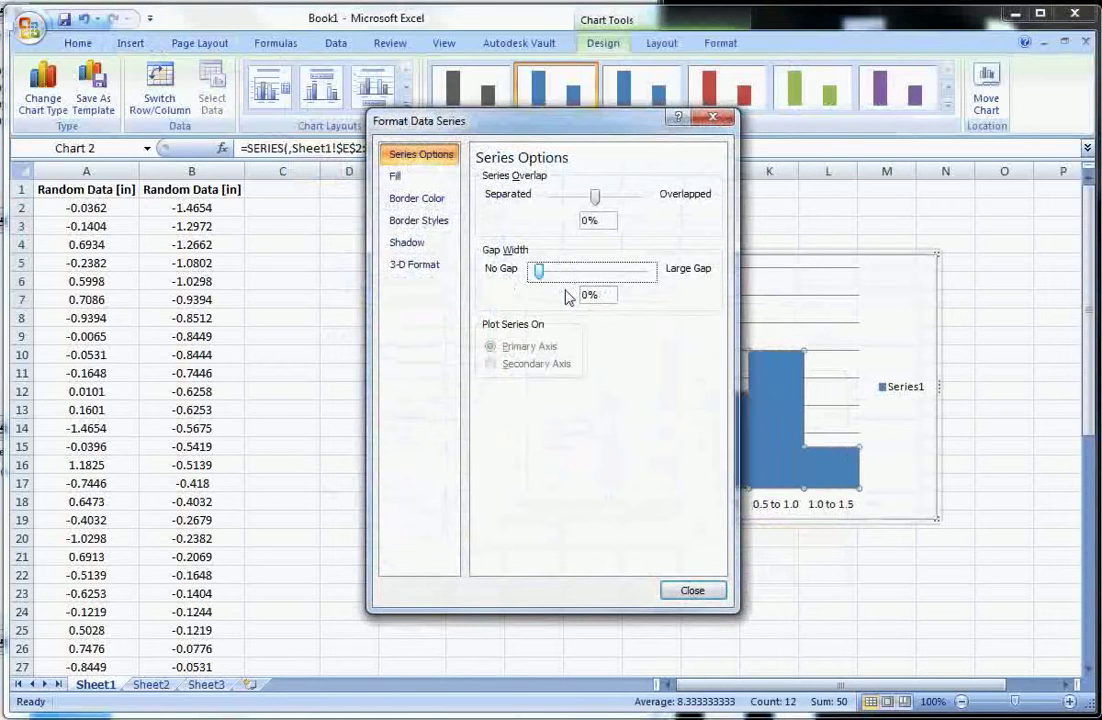
left_click(707, 583)
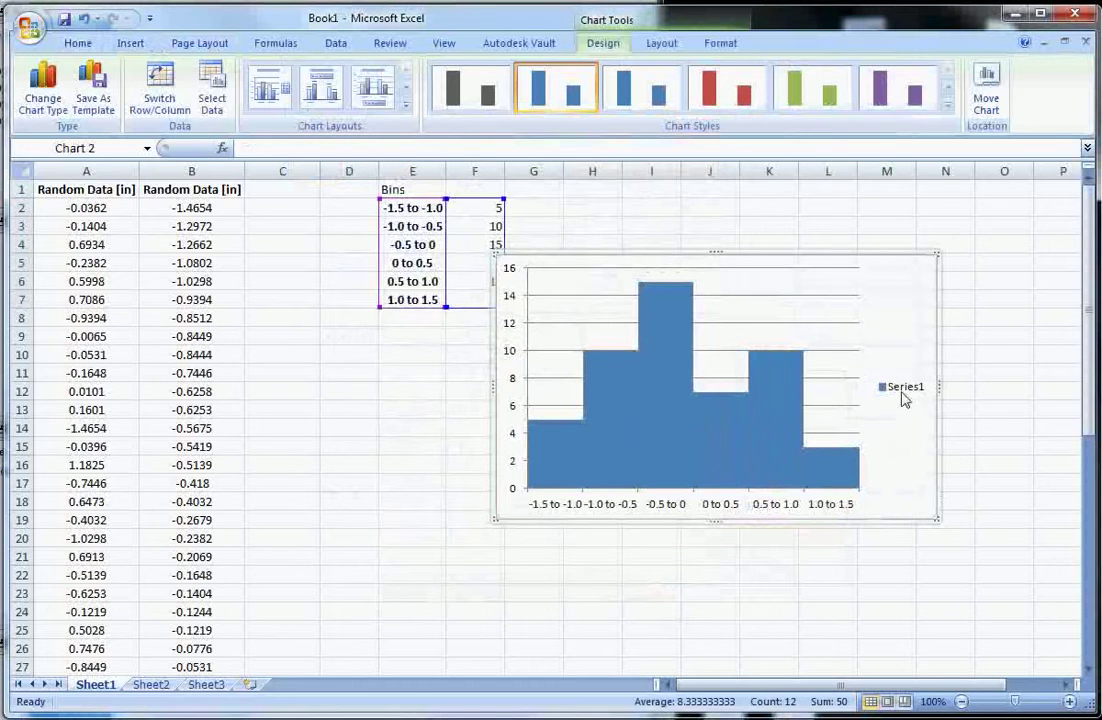
left_click(902, 392)
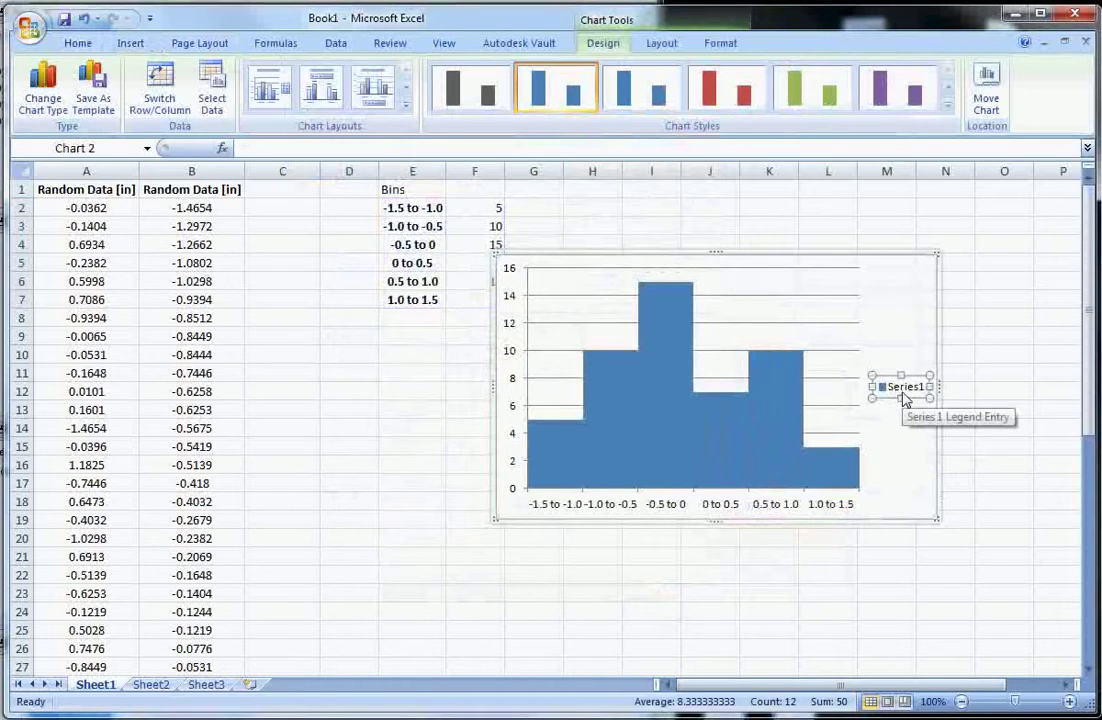
Step: Delete the Series1 legend and add the title 'Measurement [in]' below the horizontal axis
key("Delete")
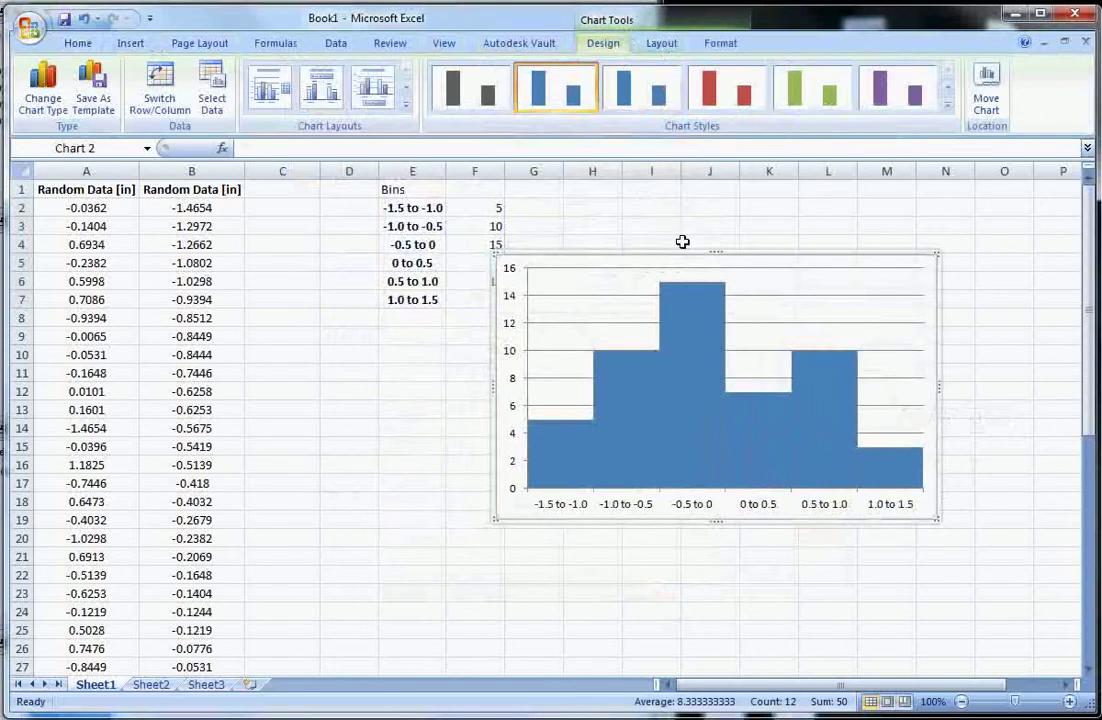
left_click(660, 44)
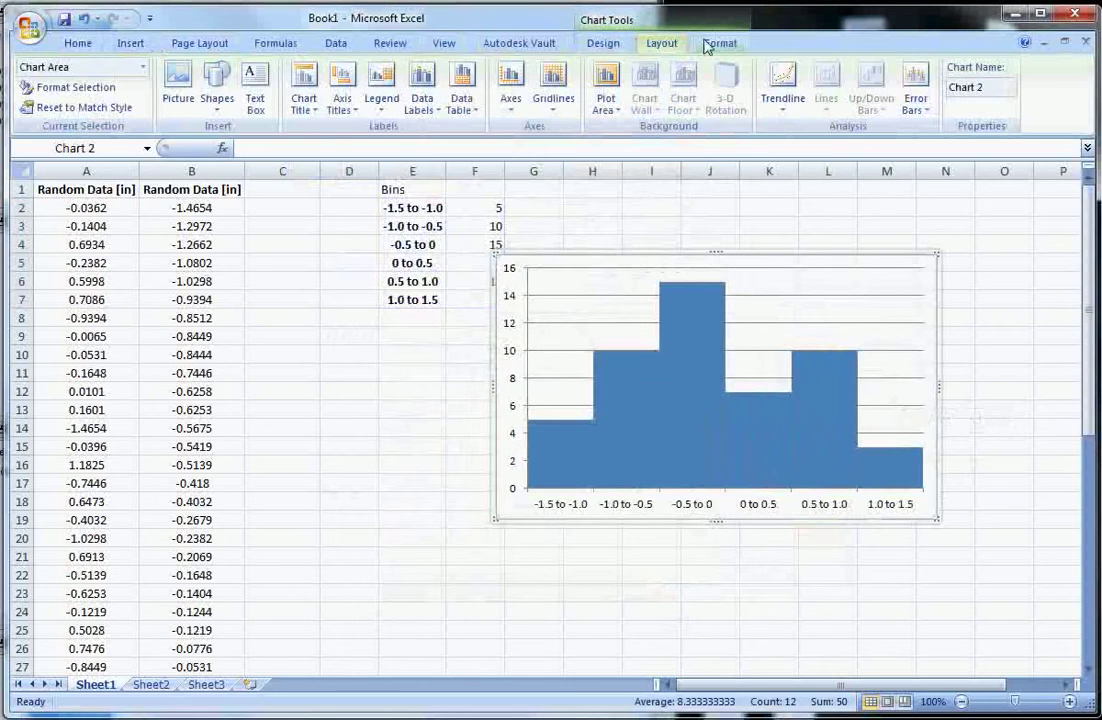
left_click(342, 100)
mouse_move(420, 130)
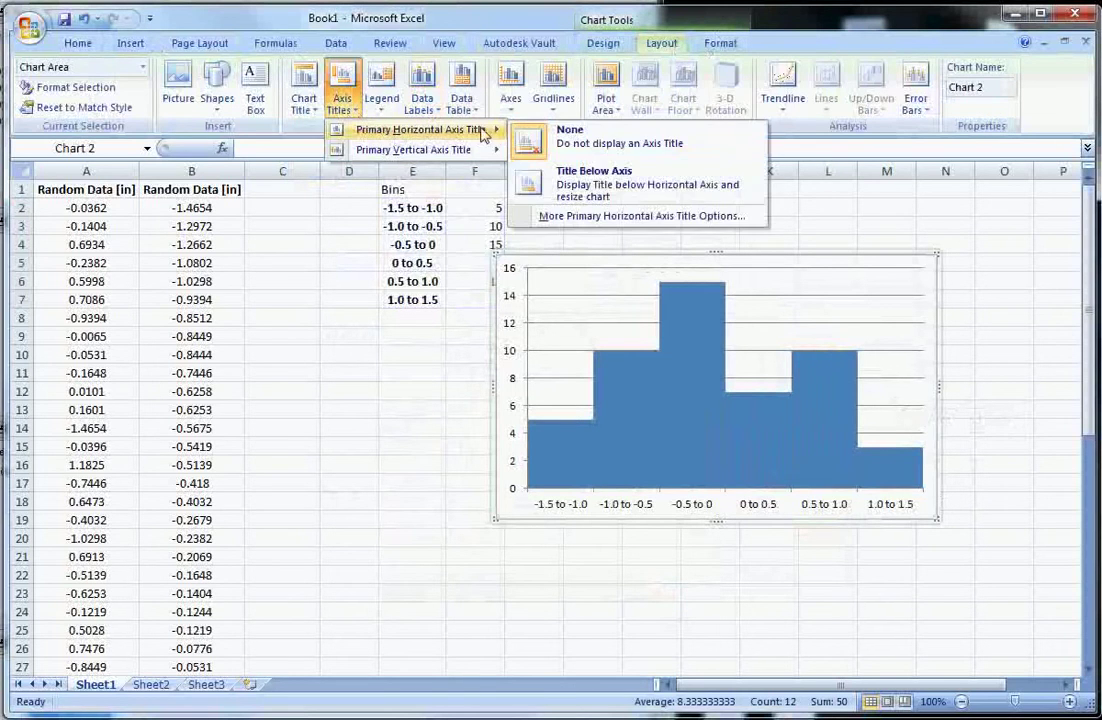
left_click(622, 190)
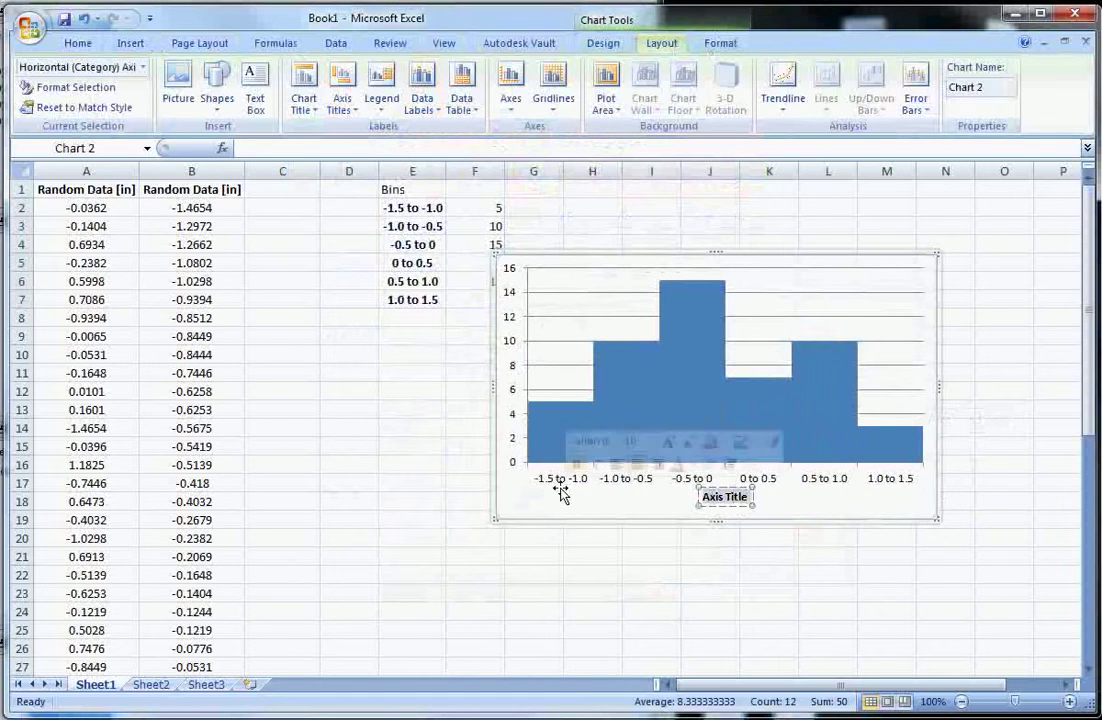
type("Measurement [in]")
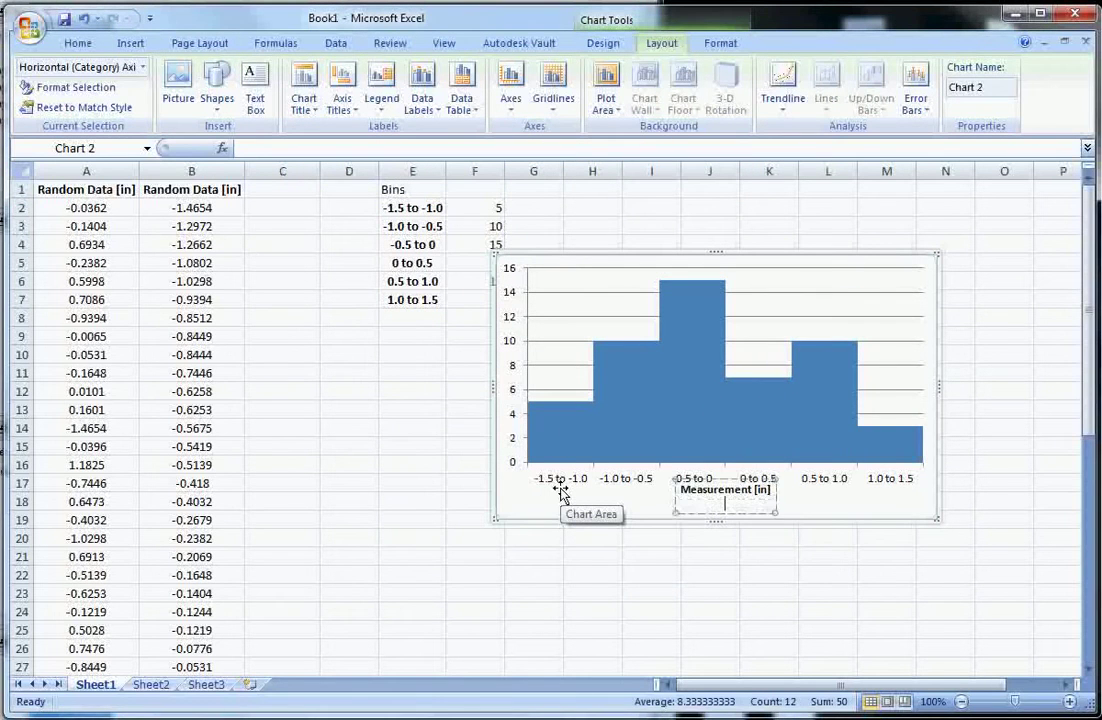
left_click(572, 494)
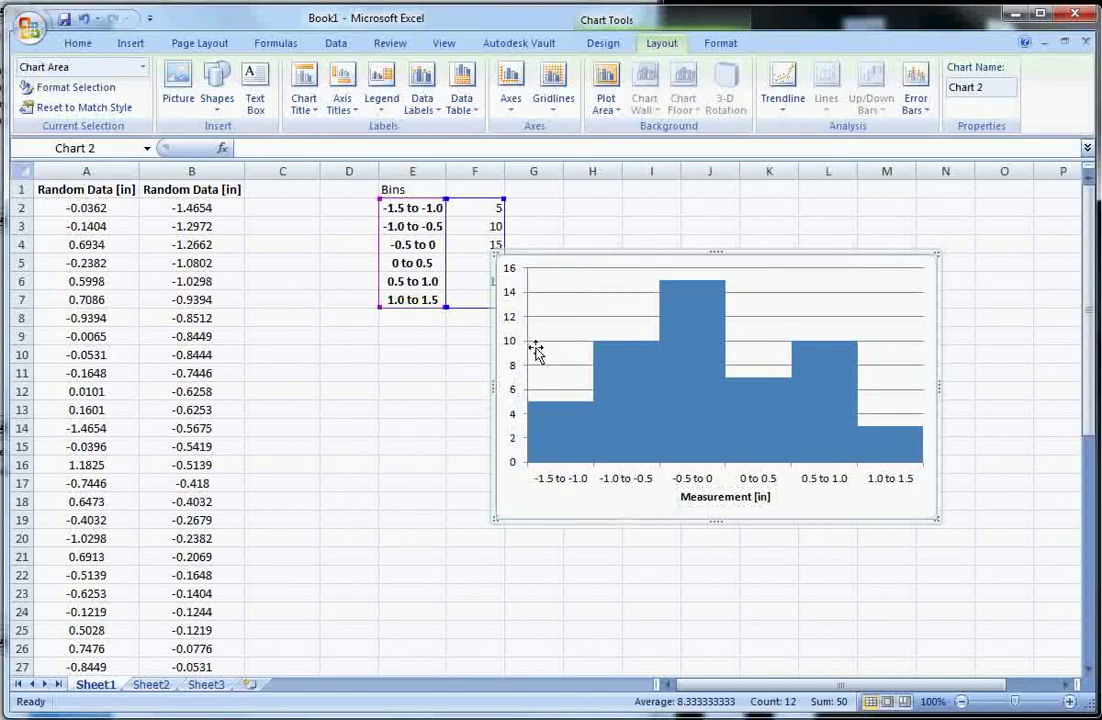
Step: Add a rotated vertical axis title reading 'No. of Measurements' to the histogram
left_click(513, 121)
mouse_move(570, 149)
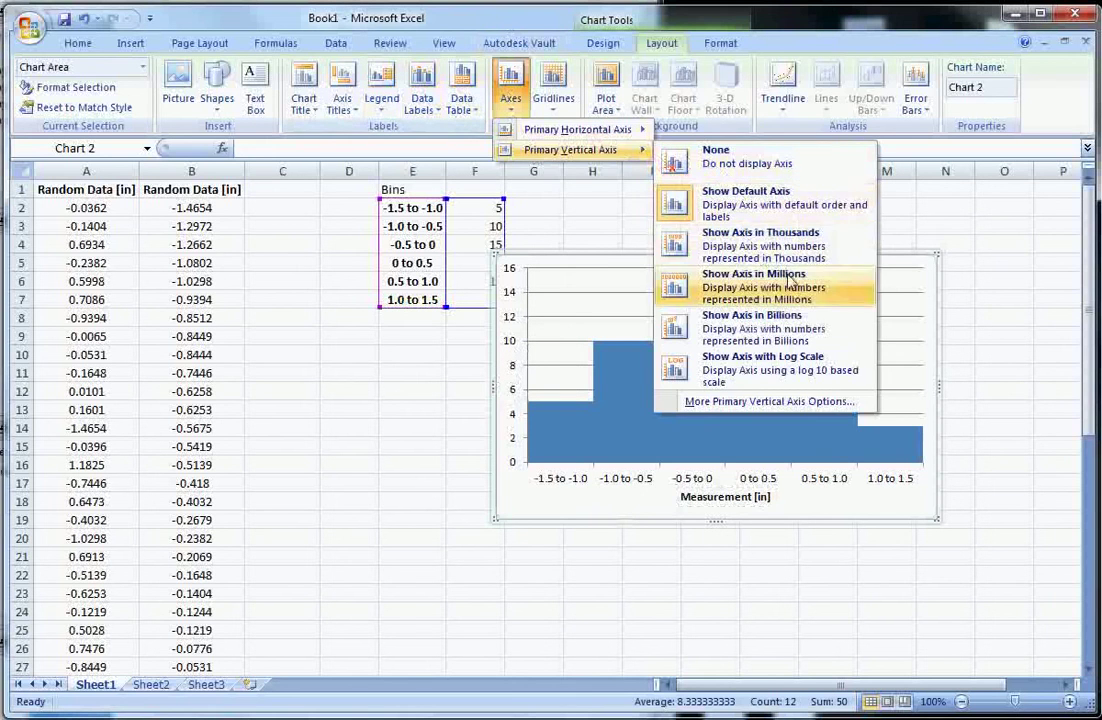
left_click(357, 121)
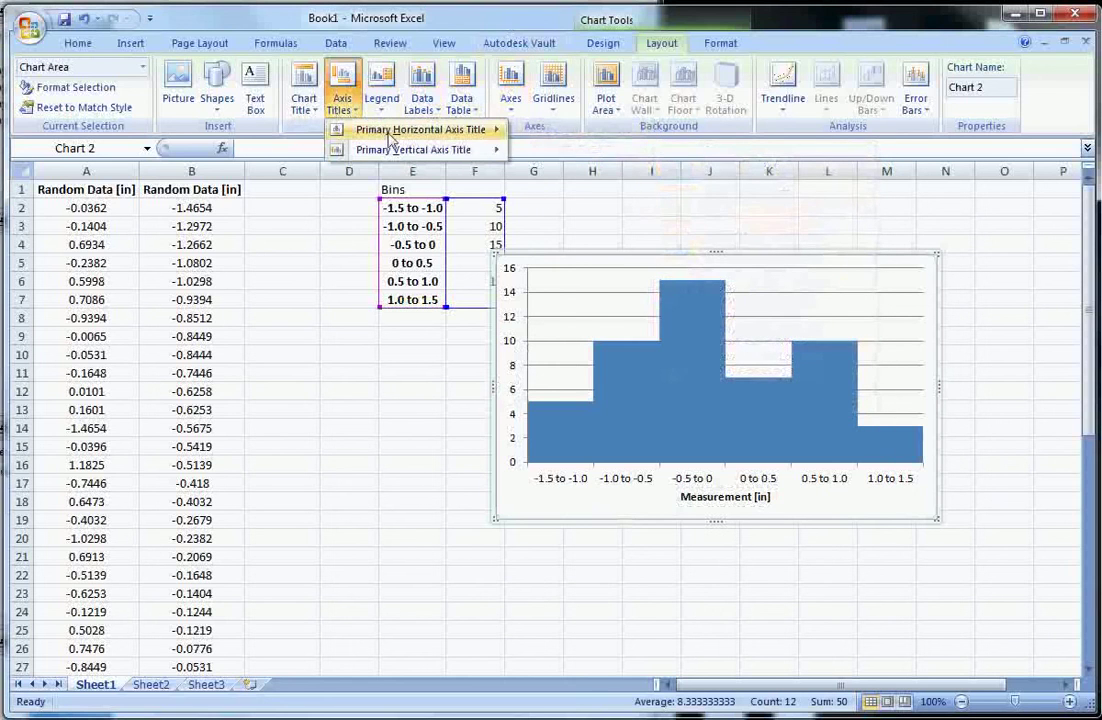
mouse_move(413, 149)
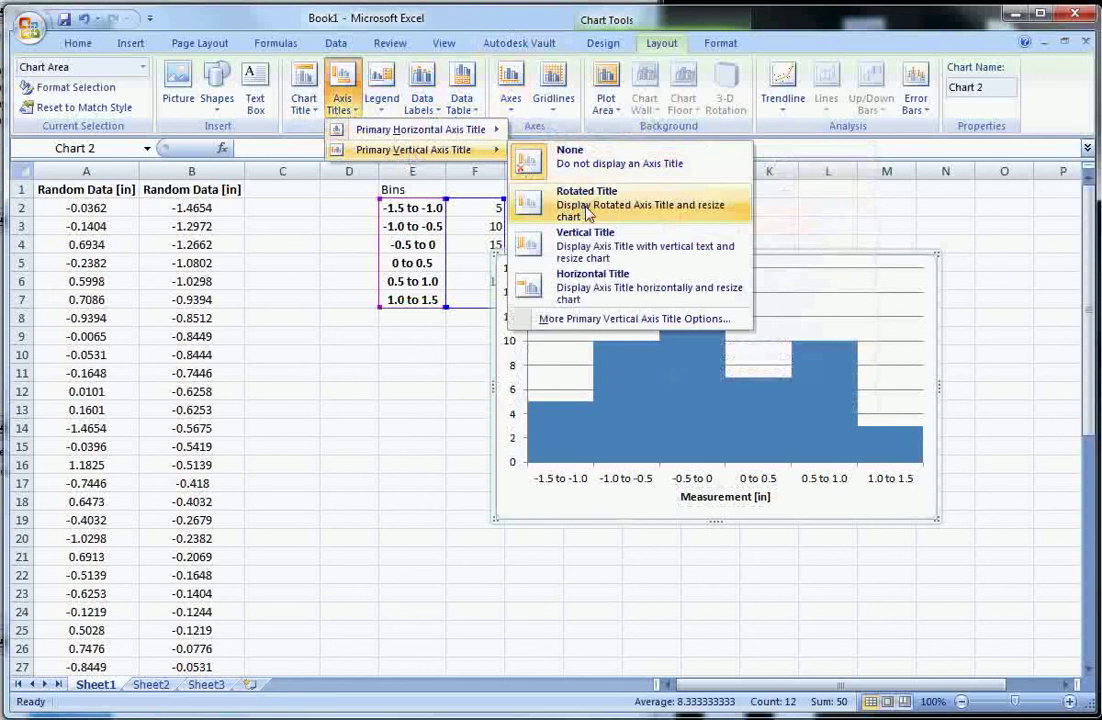
left_click(588, 205)
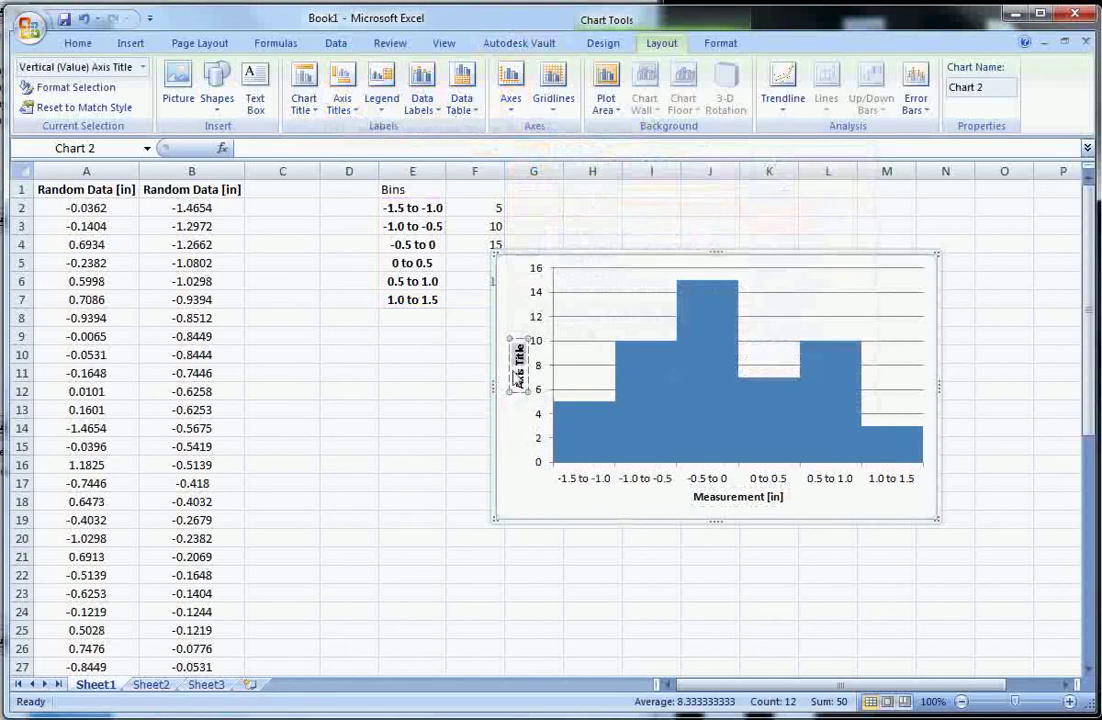
triple_click(519, 365)
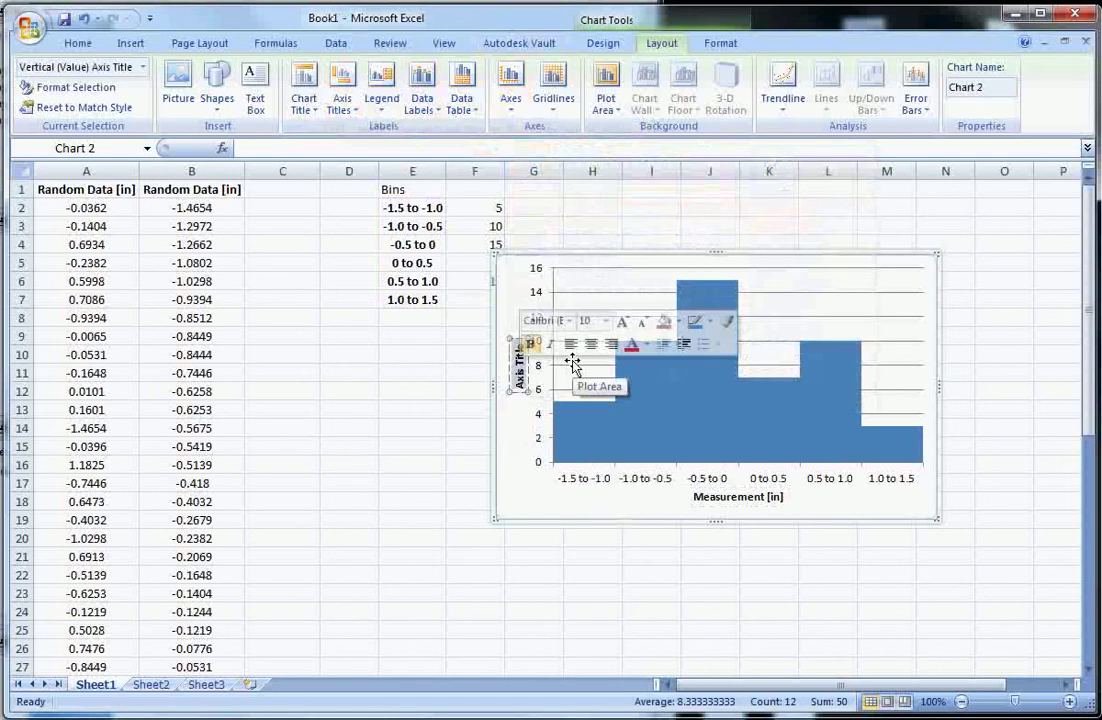
type("No. of Measurements")
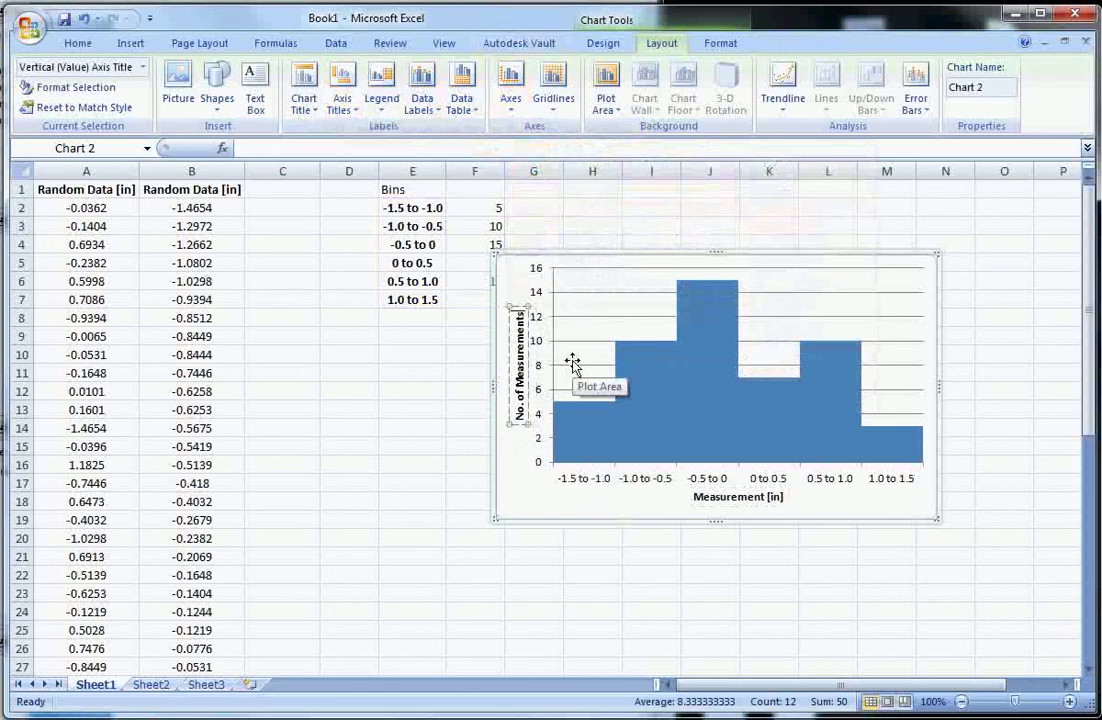
left_click(514, 278)
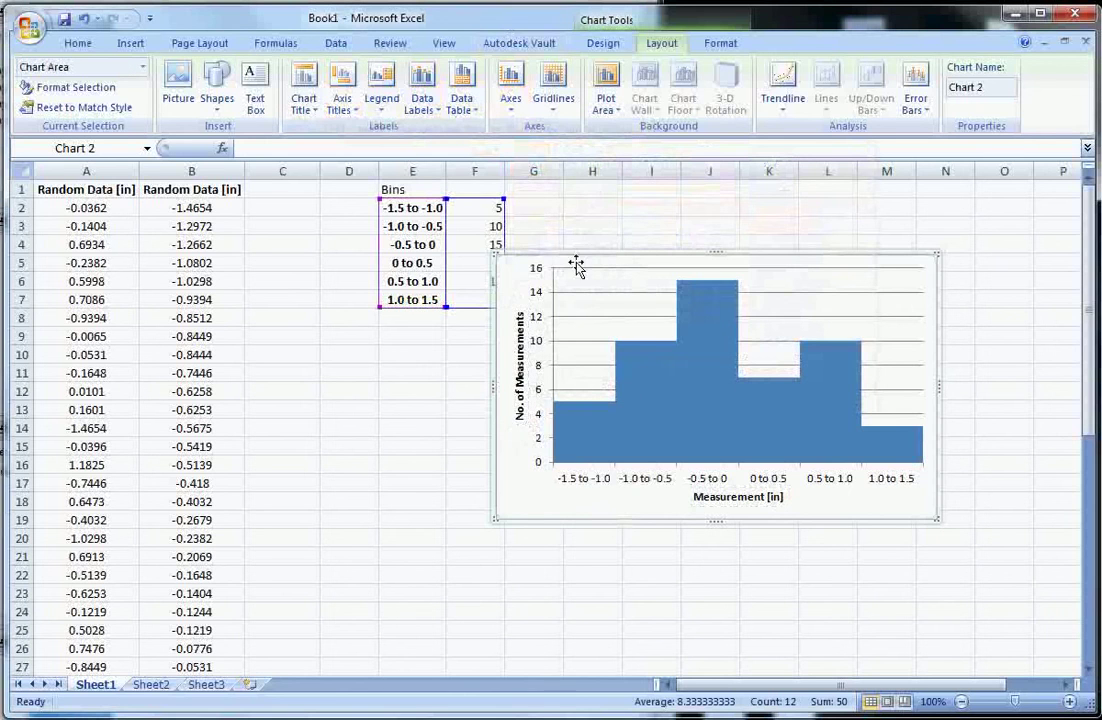